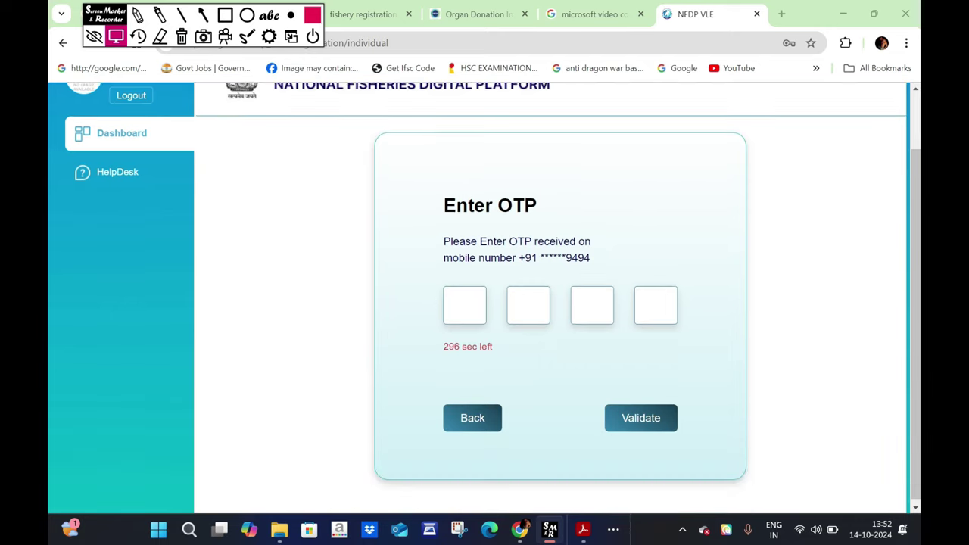
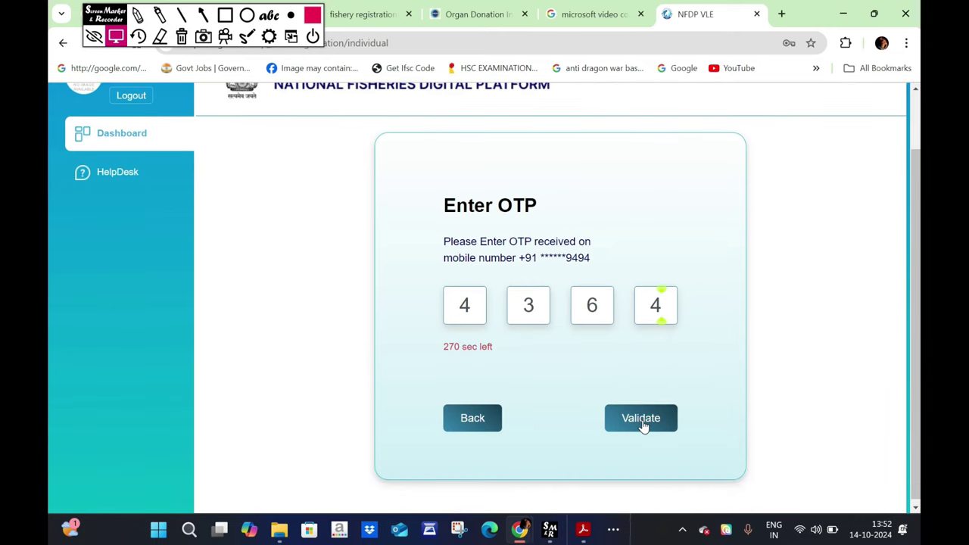
Step: Enter the 4-digit login OTP and validate it
{"action": "left_click", "coordinate": [642, 424]}
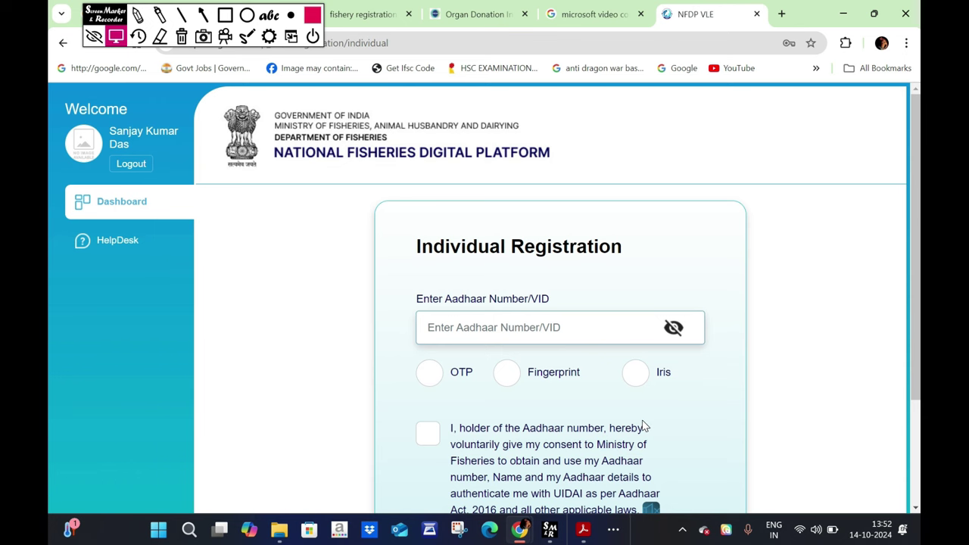
Step: Choose OTP as the Aadhaar authentication method
{"action": "left_click", "coordinate": [202, 15]}
{"action": "left_click_drag", "start_coordinate": [349, 231], "coordinate": [428, 291]}
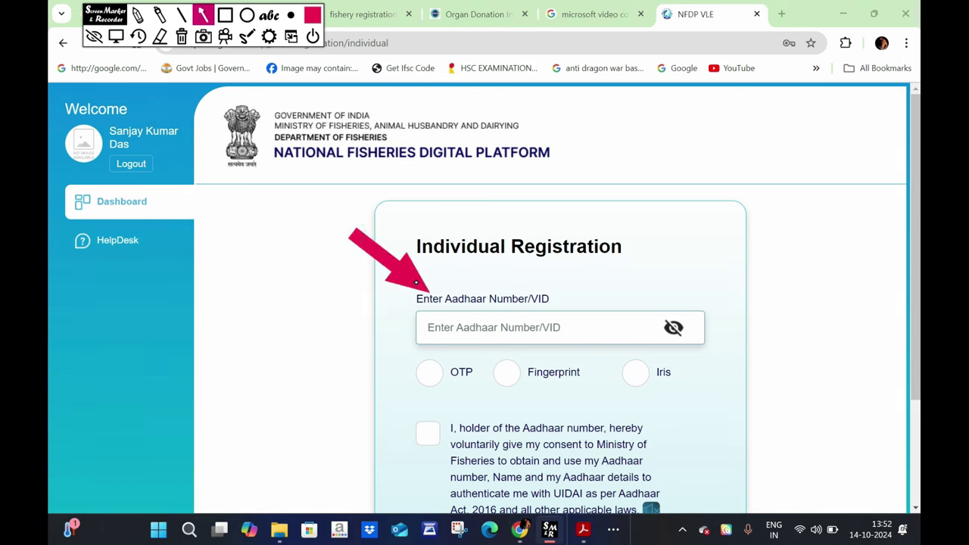
{"action": "left_click_drag", "start_coordinate": [787, 330], "coordinate": [682, 359]}
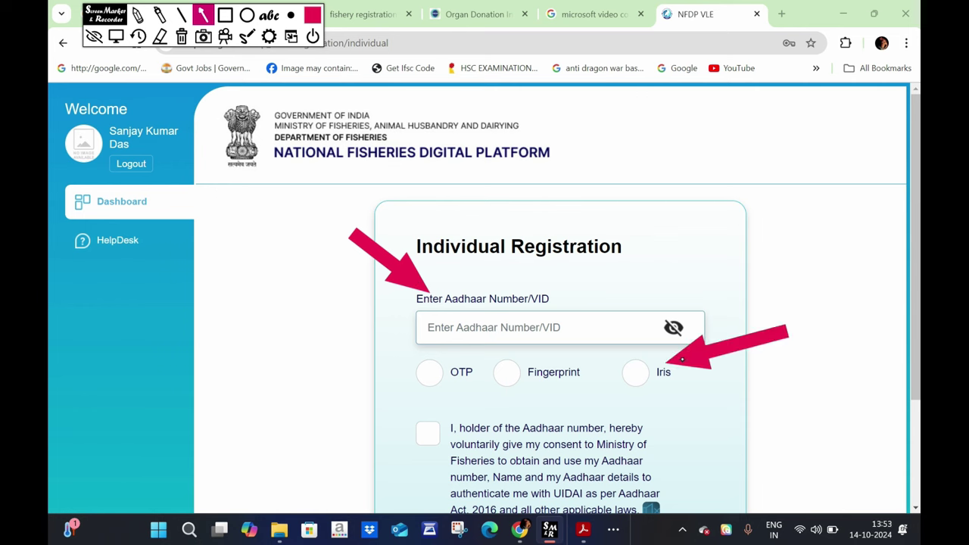
{"action": "left_click_drag", "start_coordinate": [620, 232], "coordinate": [576, 309]}
{"action": "left_click_drag", "start_coordinate": [318, 371], "coordinate": [399, 370]}
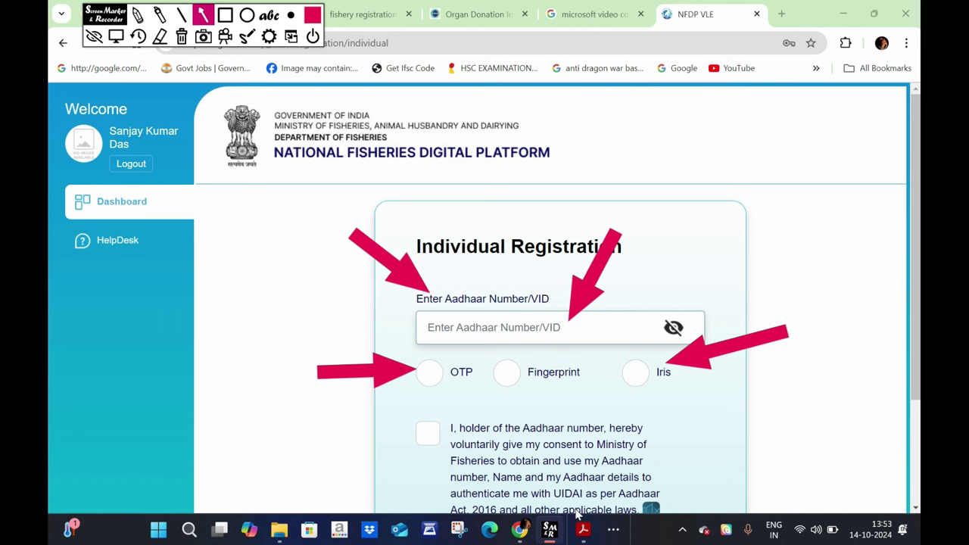
{"action": "left_click", "coordinate": [180, 40]}
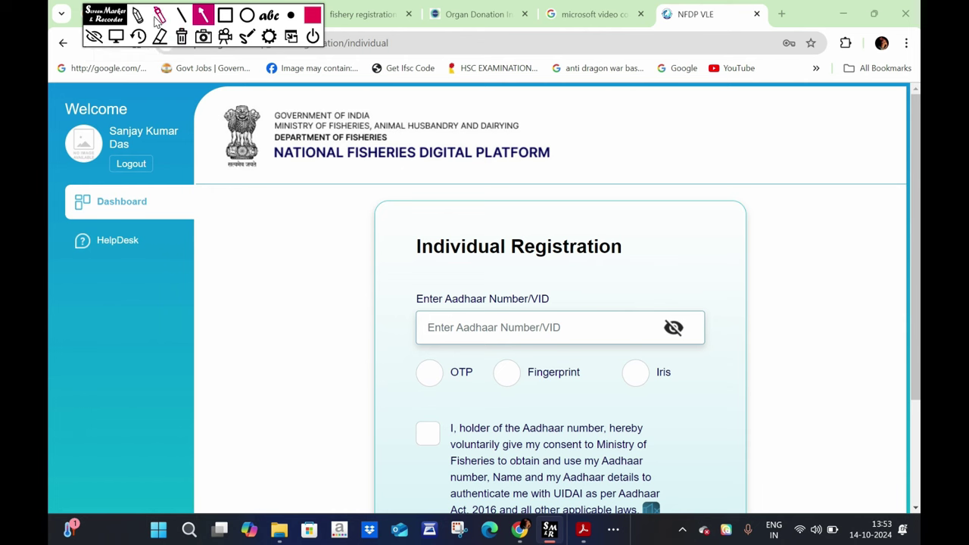
{"action": "left_click", "coordinate": [116, 37]}
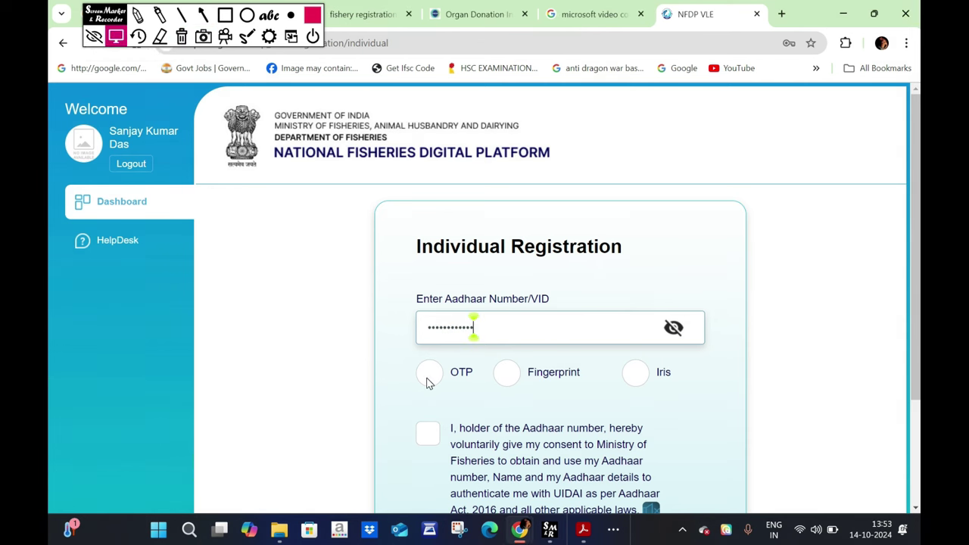
{"action": "left_click", "coordinate": [430, 381]}
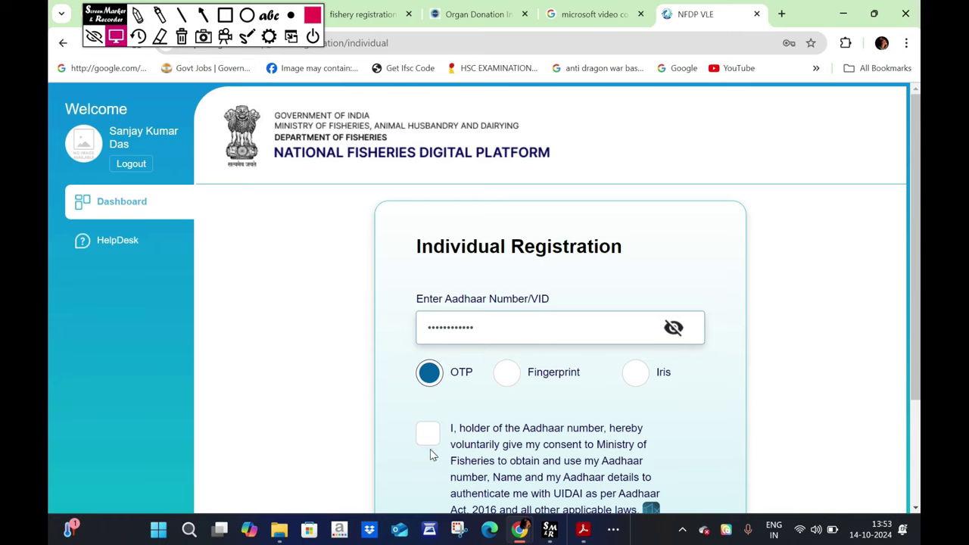
Step: Give consent for Aadhaar authentication and submit the Aadhaar number for validation
{"action": "scroll", "coordinate": [465, 396], "scroll_direction": "down", "scroll_amount": 3}
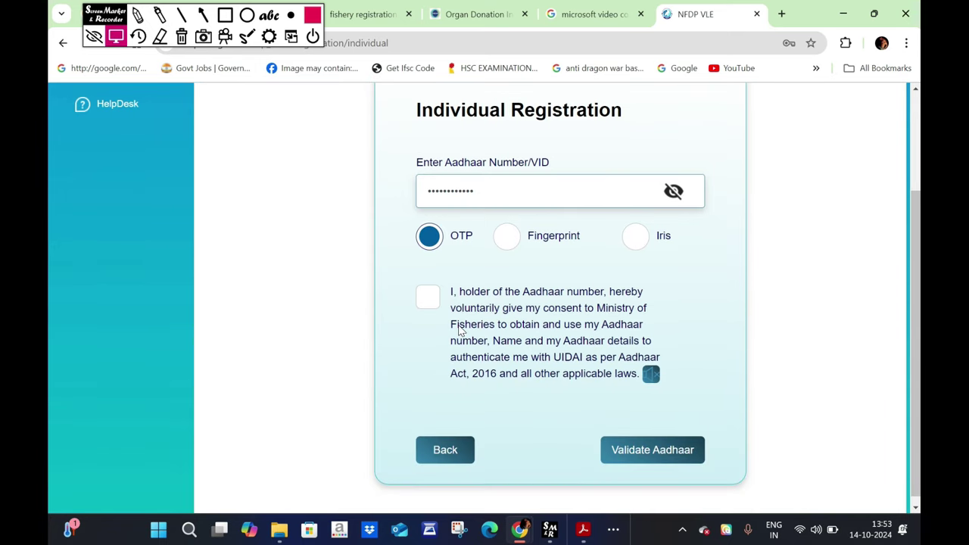
{"action": "left_click", "coordinate": [203, 15]}
{"action": "left_click_drag", "start_coordinate": [383, 384], "coordinate": [414, 317]}
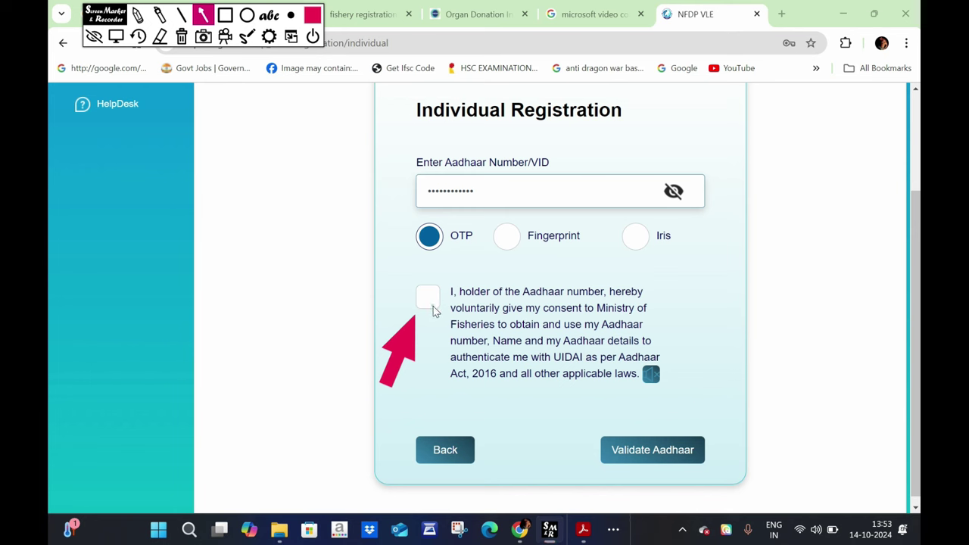
{"action": "left_click", "coordinate": [116, 35]}
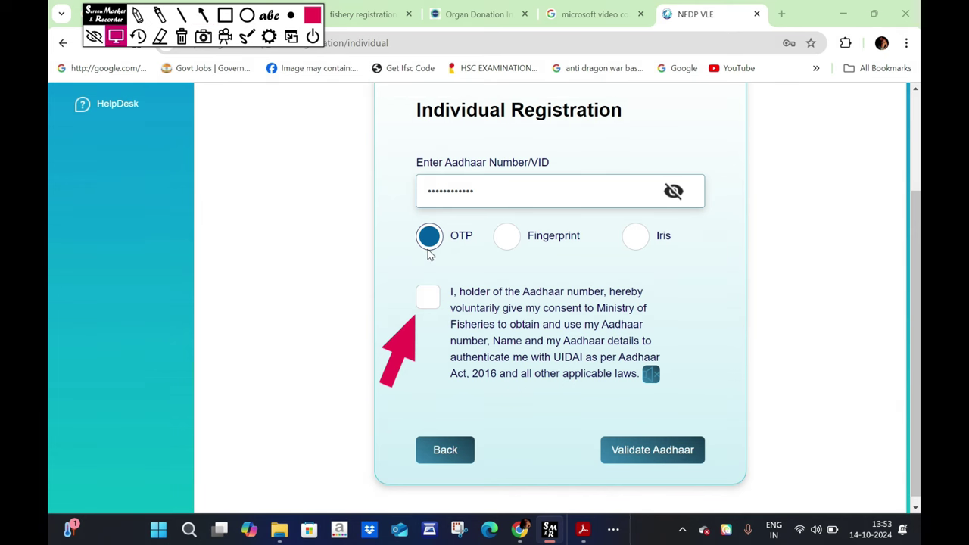
{"action": "left_click", "coordinate": [426, 298]}
{"action": "left_click", "coordinate": [674, 454]}
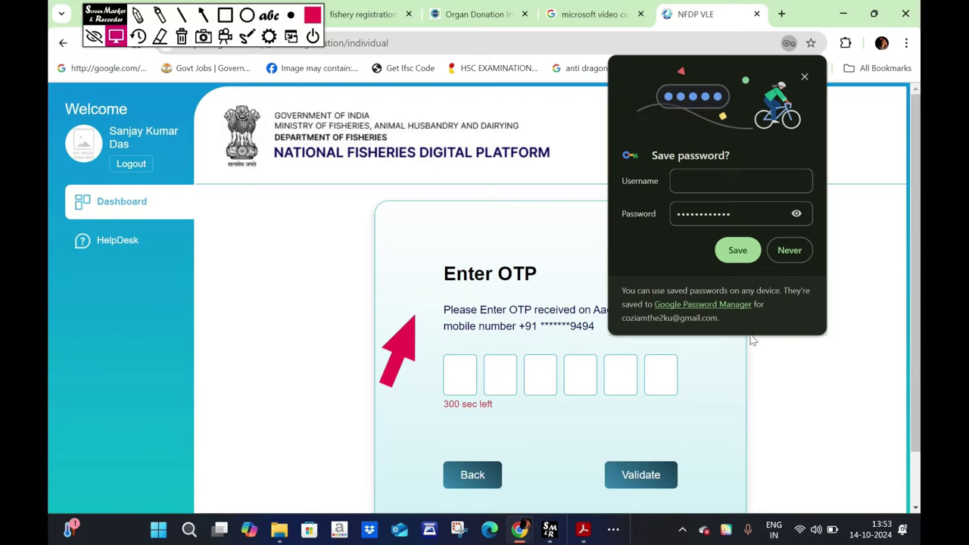
Step: Decline Chrome's password save, then enter and validate the 6-digit Aadhaar OTP
{"action": "left_click", "coordinate": [788, 250]}
{"action": "scroll", "coordinate": [560, 415], "scroll_direction": "down", "scroll_amount": 1}
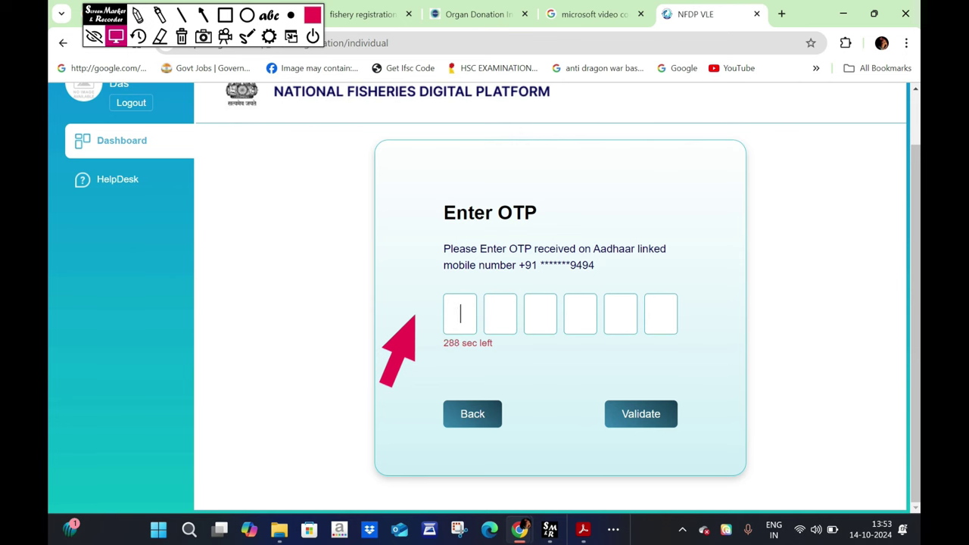
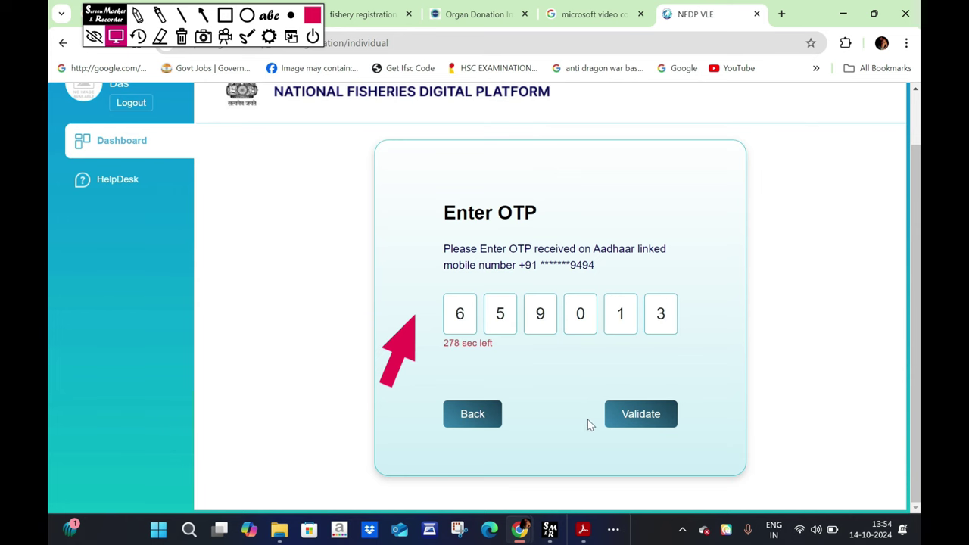
{"action": "left_click", "coordinate": [637, 415]}
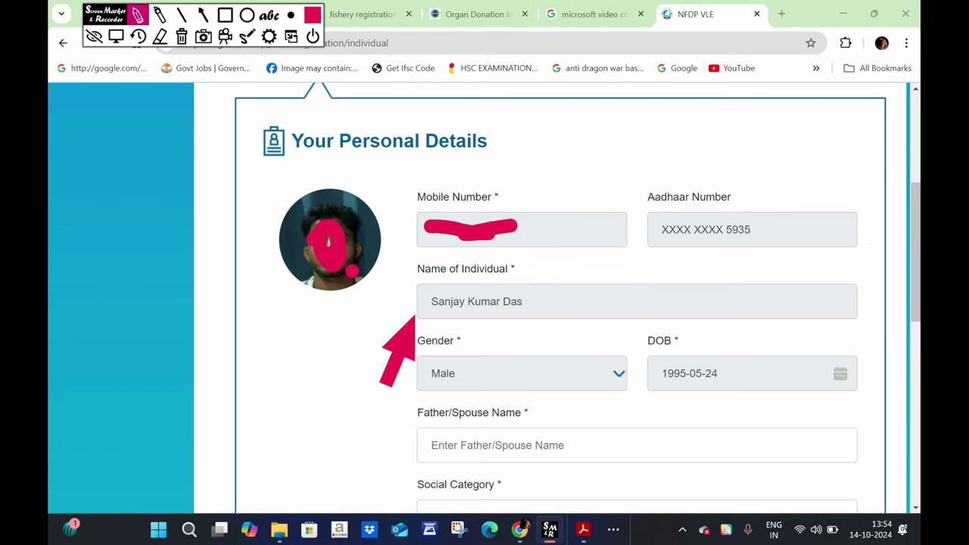
Step: Enter the father's name in the Father/Spouse Name field
{"action": "left_click", "coordinate": [115, 36]}
{"action": "scroll", "coordinate": [490, 221], "scroll_direction": "down", "scroll_amount": 3}
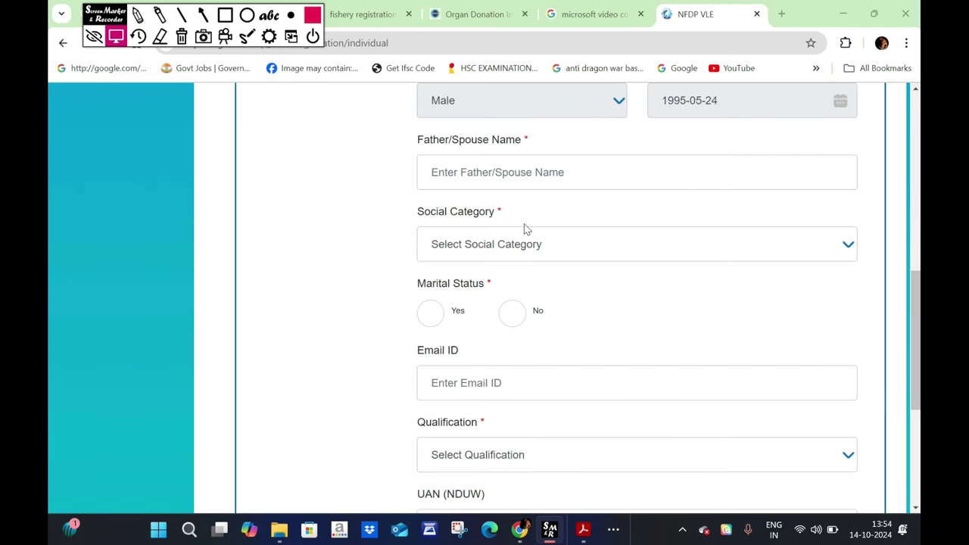
{"action": "left_click", "coordinate": [513, 168]}
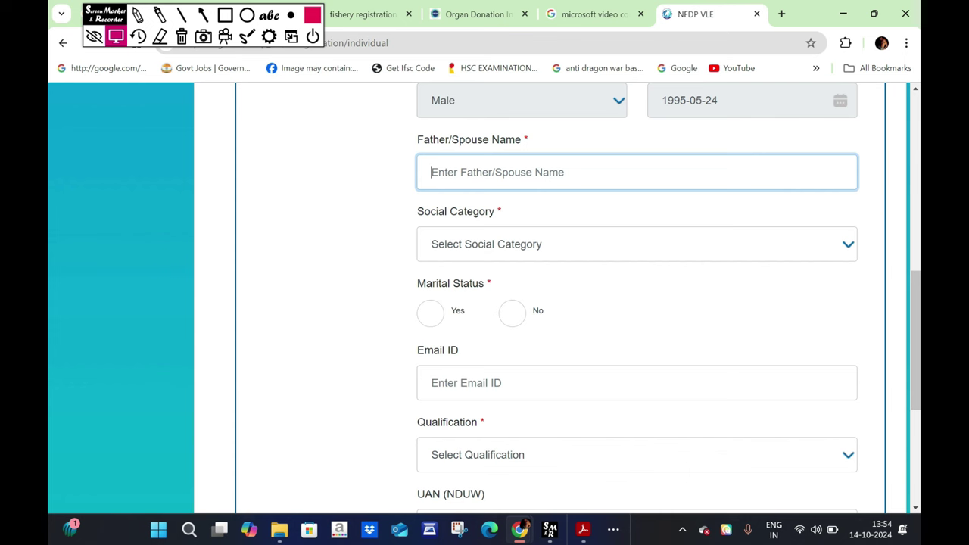
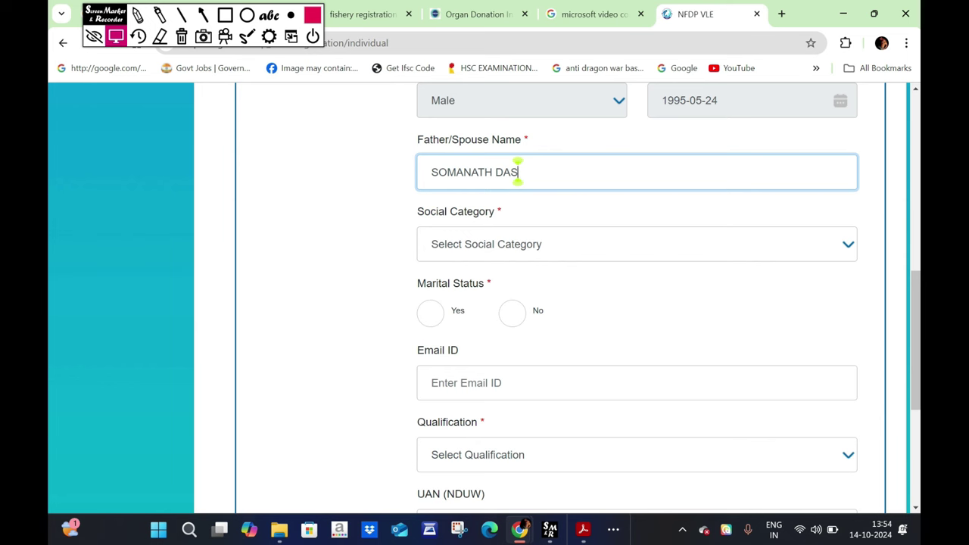
Step: Set Social Category to GEN and Marital Status to No
{"action": "left_click", "coordinate": [203, 15]}
{"action": "left_click_drag", "start_coordinate": [333, 306], "coordinate": [403, 261]}
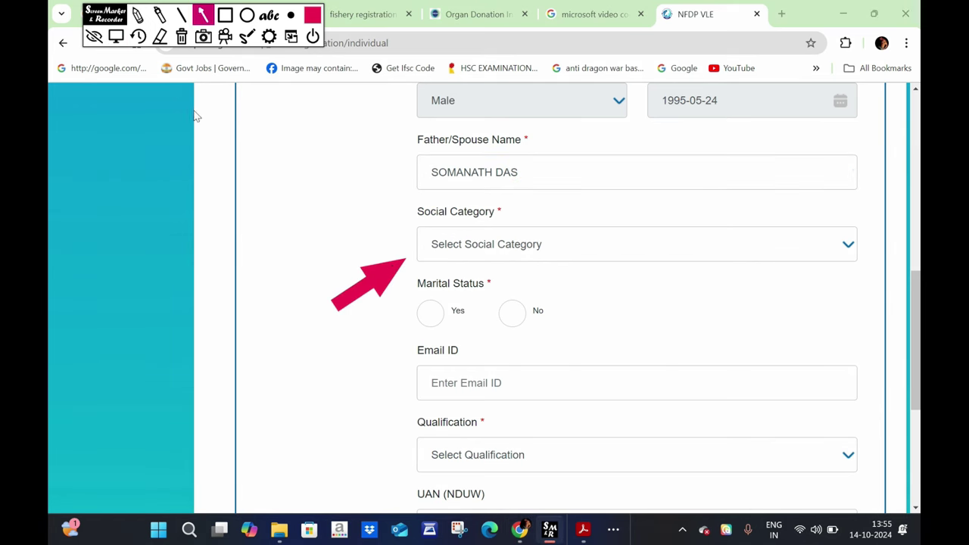
{"action": "left_click", "coordinate": [119, 36]}
{"action": "left_click", "coordinate": [579, 253]}
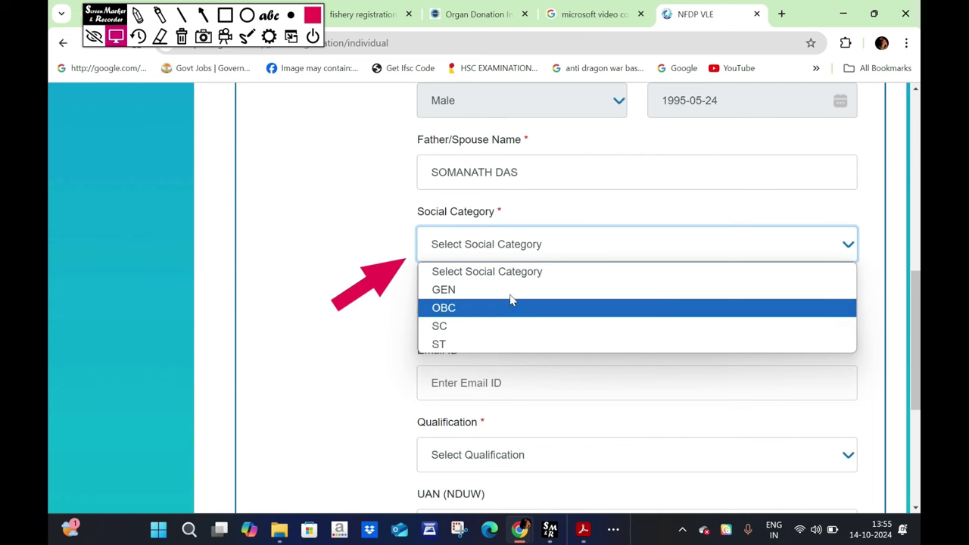
{"action": "left_click", "coordinate": [510, 293]}
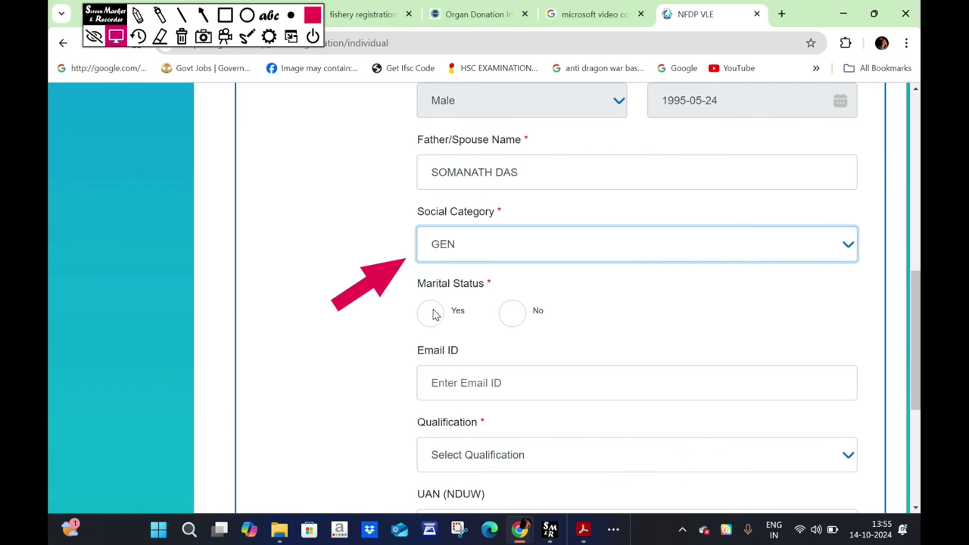
{"action": "left_click", "coordinate": [511, 317]}
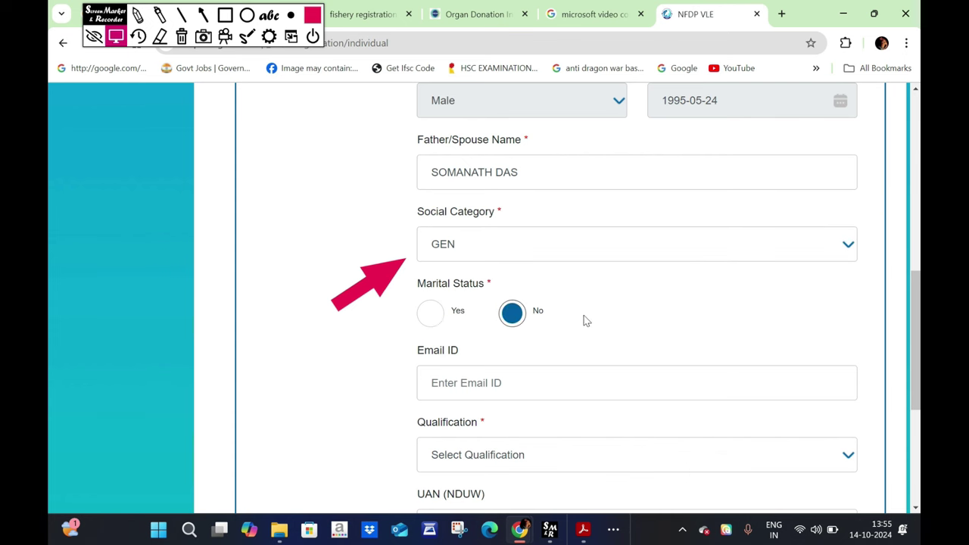
{"action": "scroll", "coordinate": [594, 323], "scroll_direction": "down", "scroll_amount": 3}
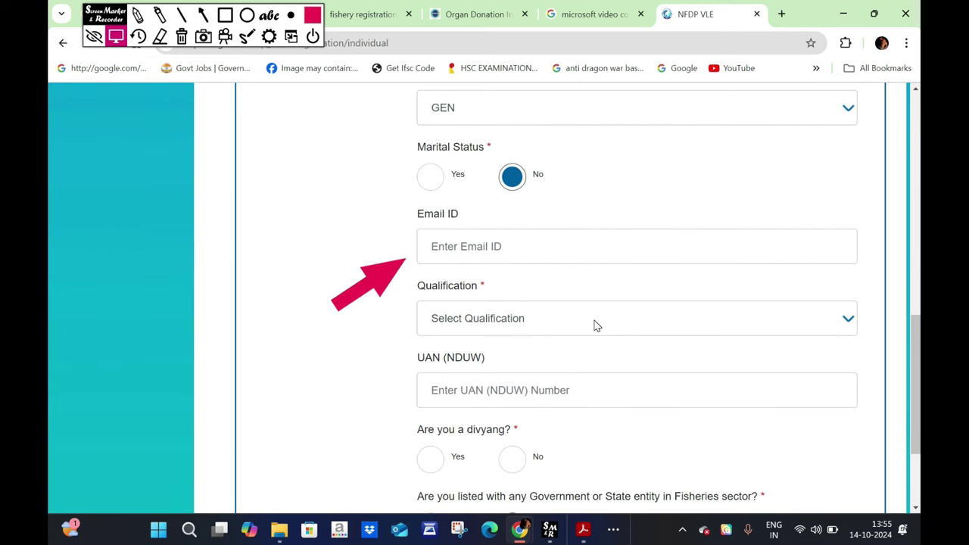
Step: Choose MATRICULATION as the qualification and leave the UAN (NDUW) field blank
{"action": "left_click", "coordinate": [496, 171]}
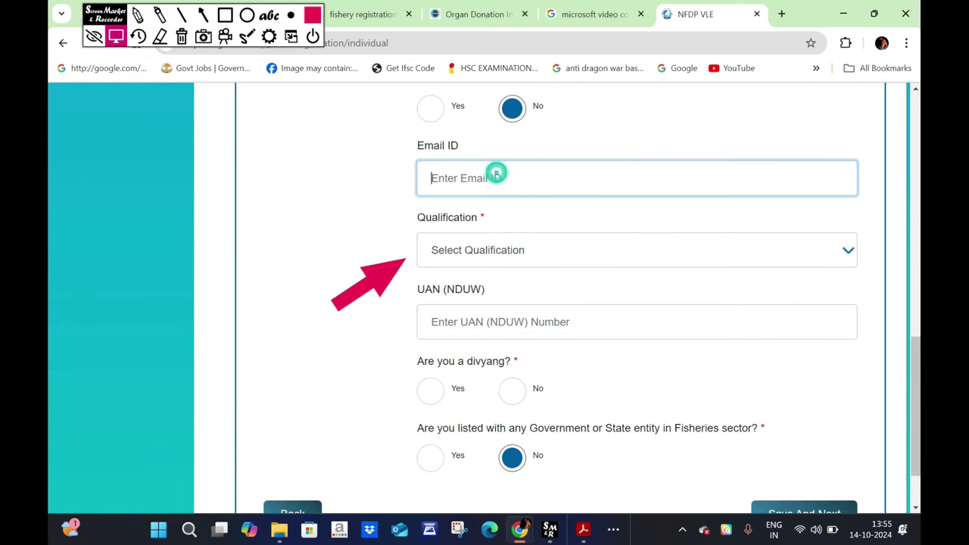
{"action": "left_click", "coordinate": [181, 36]}
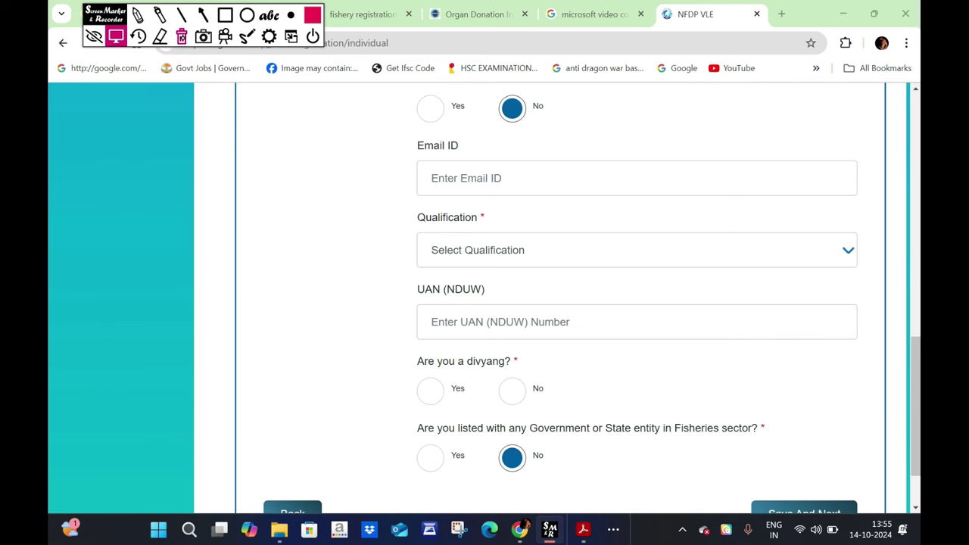
{"action": "left_click", "coordinate": [247, 15]}
{"action": "left_click_drag", "start_coordinate": [455, 199], "coordinate": [533, 250]}
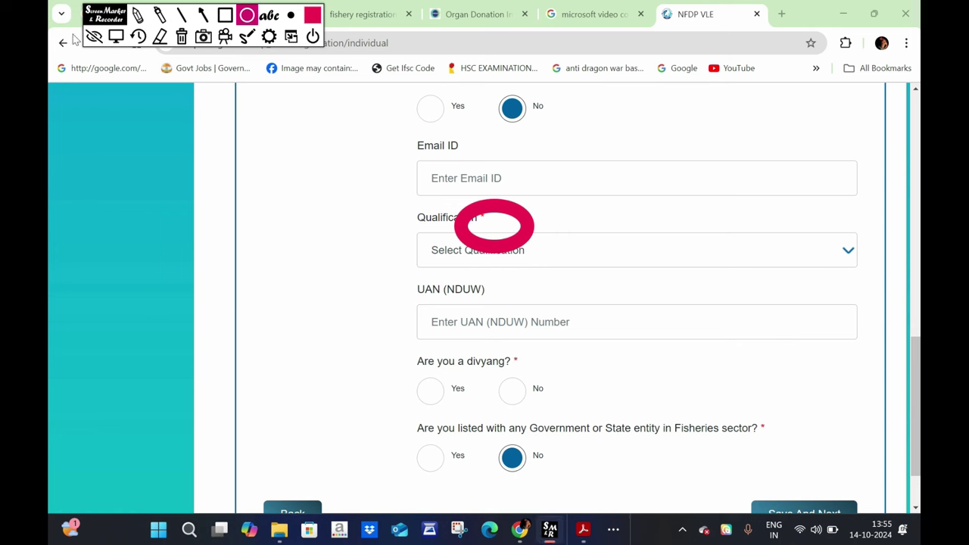
{"action": "left_click", "coordinate": [182, 38]}
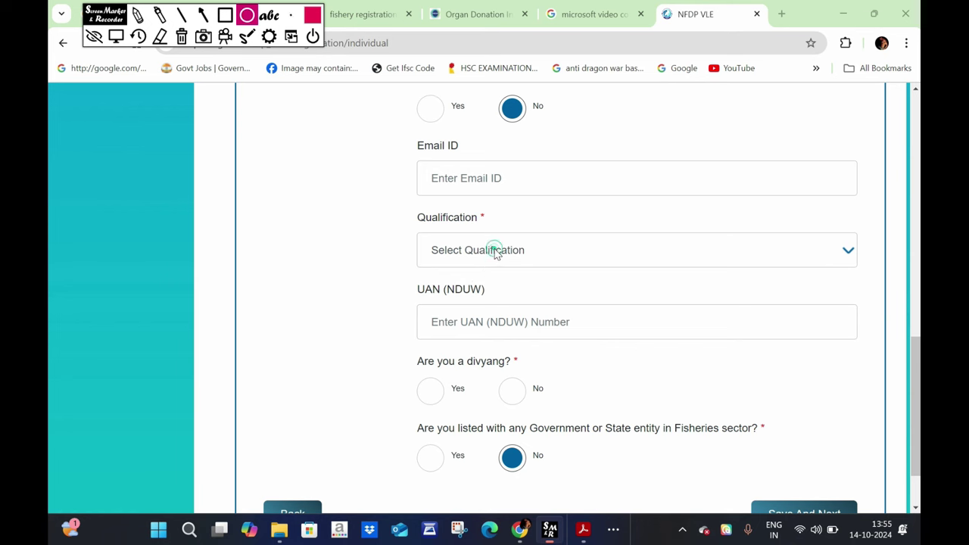
{"action": "left_click", "coordinate": [115, 36]}
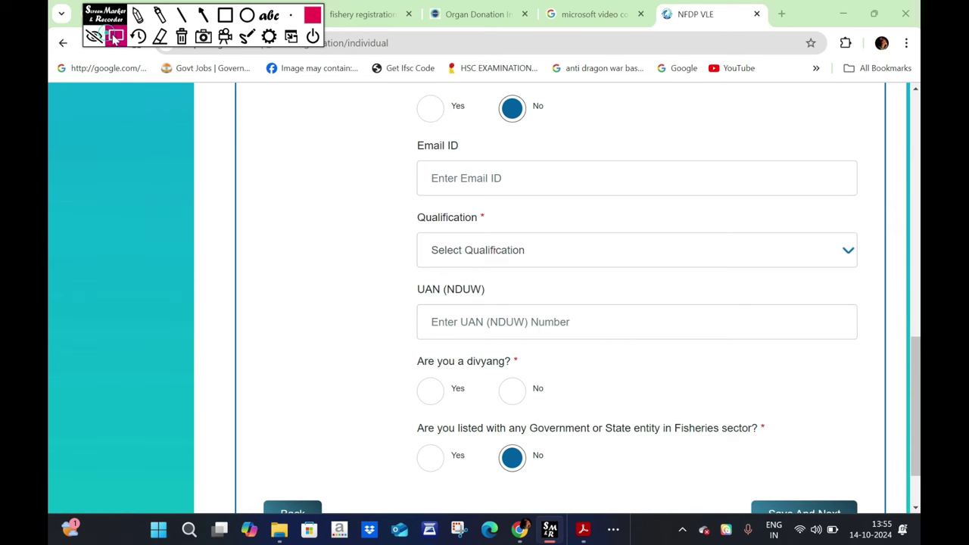
{"action": "left_click", "coordinate": [489, 250]}
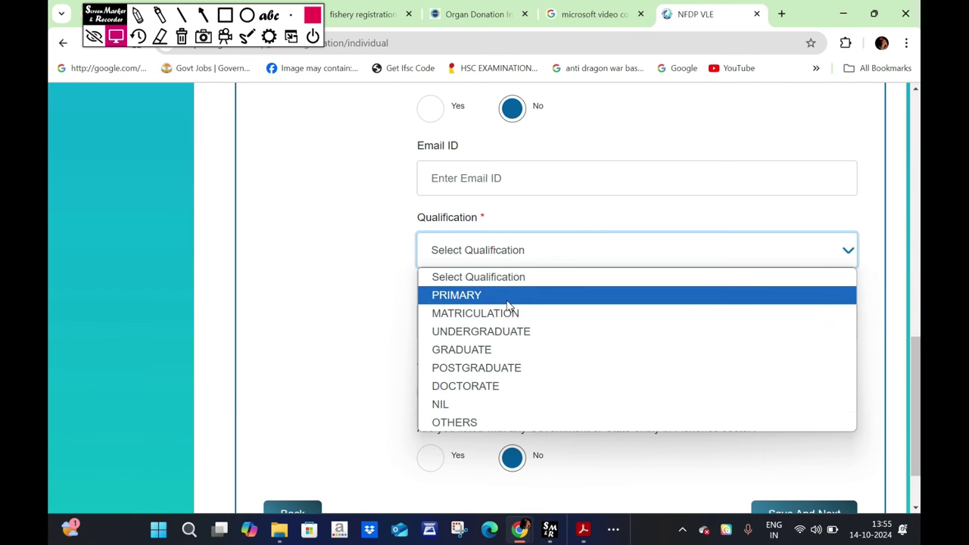
{"action": "left_click", "coordinate": [509, 317]}
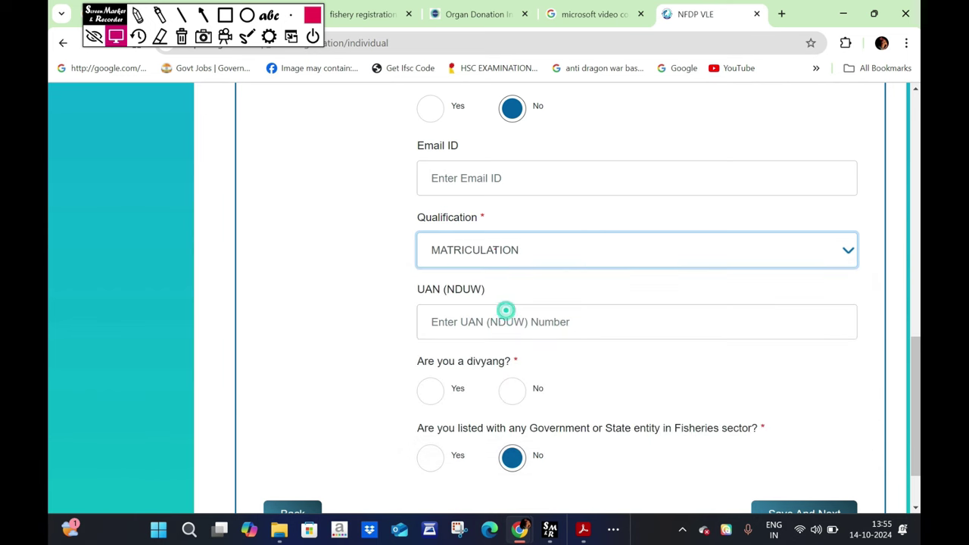
{"action": "scroll", "coordinate": [589, 346], "scroll_direction": "down", "scroll_amount": 1}
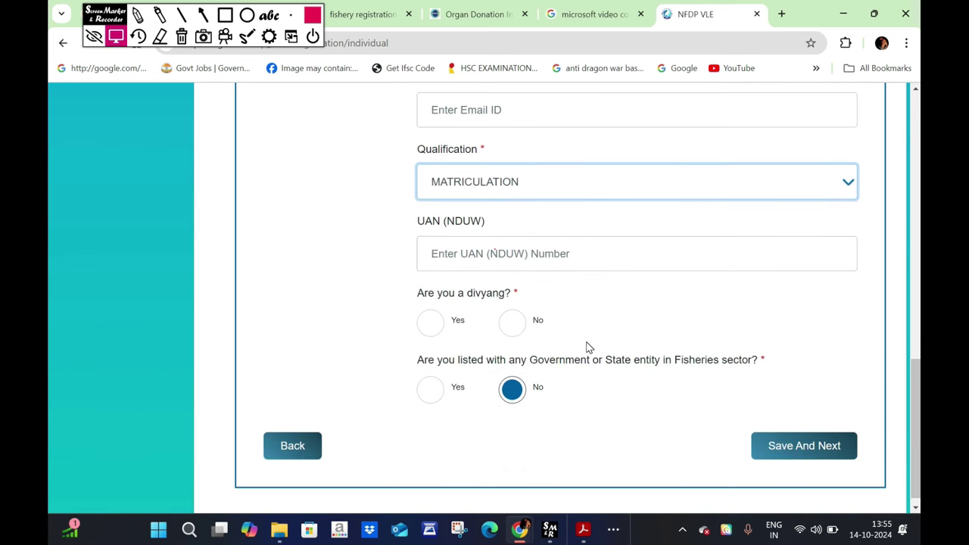
{"action": "left_click", "coordinate": [548, 261]}
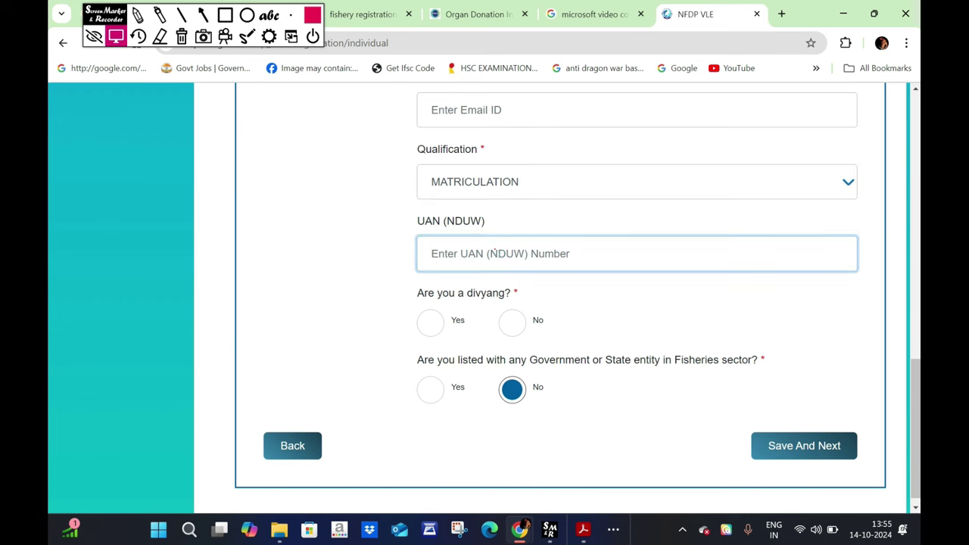
Step: Answer No to 'Are you a divyang?'
{"action": "left_click", "coordinate": [203, 15]}
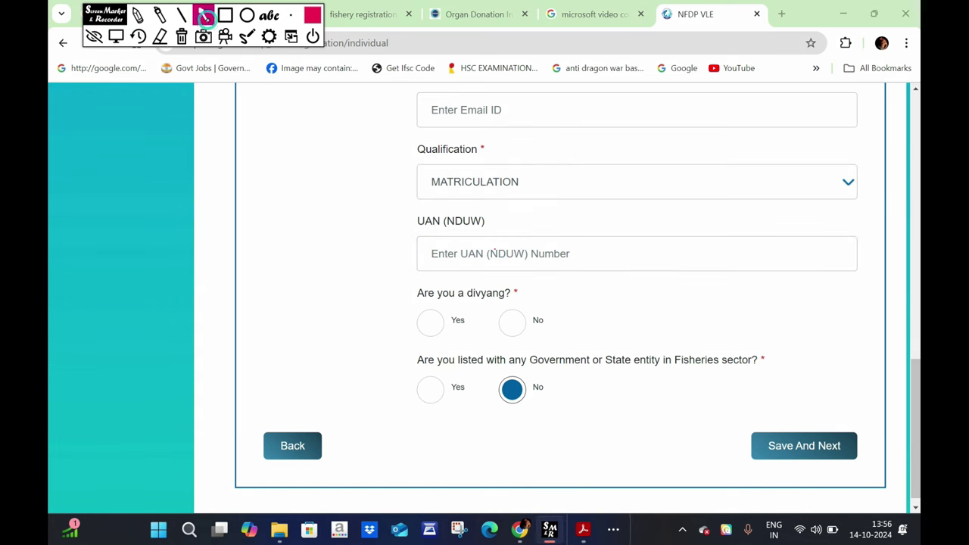
{"action": "mouse_move", "coordinate": [309, 341]}
{"action": "left_mouse_down"}
{"action": "mouse_move", "coordinate": [399, 253]}
{"action": "mouse_move", "coordinate": [405, 265]}
{"action": "left_mouse_up"}
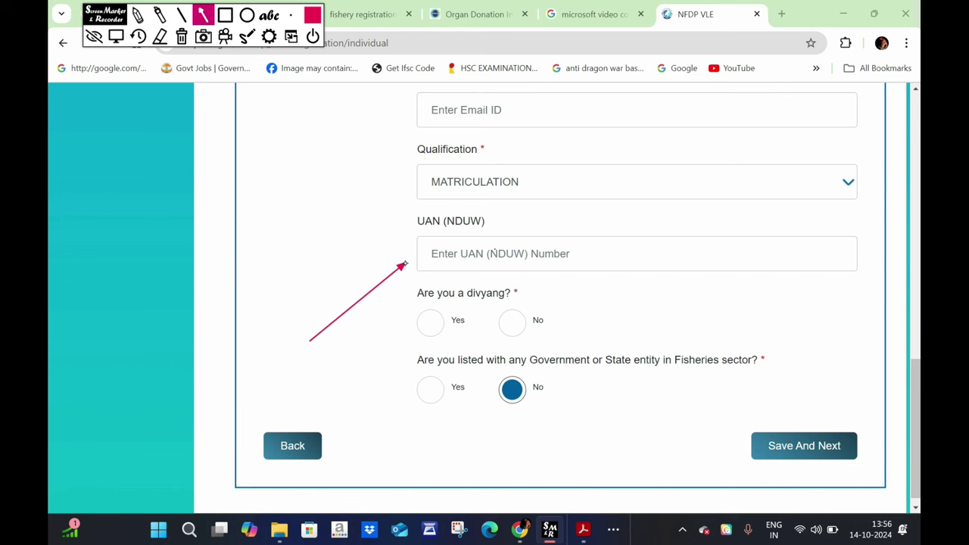
{"action": "left_click", "coordinate": [182, 36]}
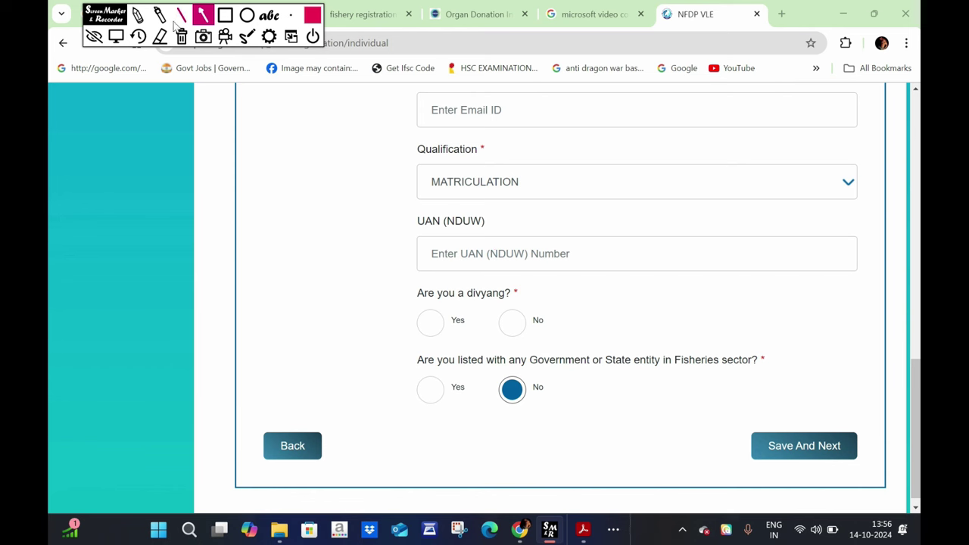
{"action": "left_click_drag", "start_coordinate": [381, 286], "coordinate": [439, 334]}
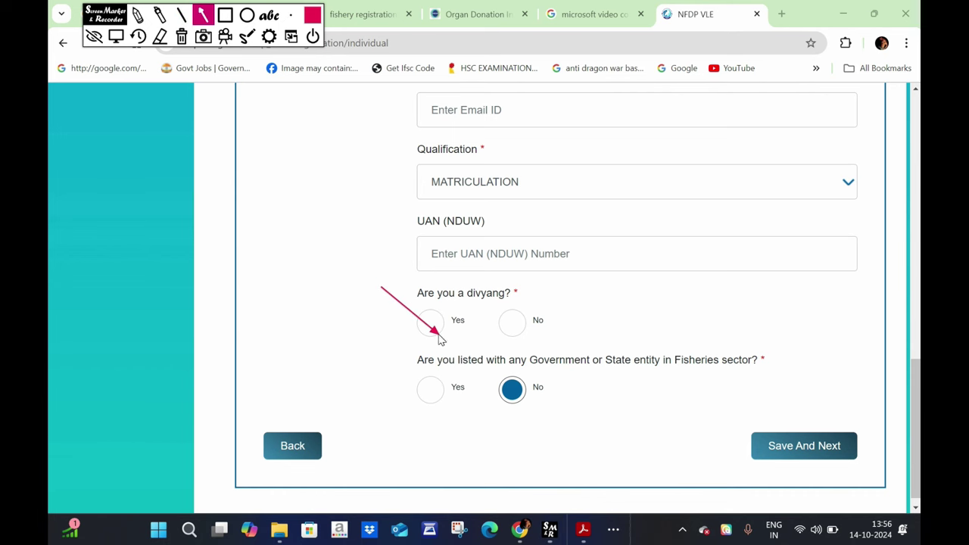
{"action": "left_click_drag", "start_coordinate": [669, 291], "coordinate": [519, 331]}
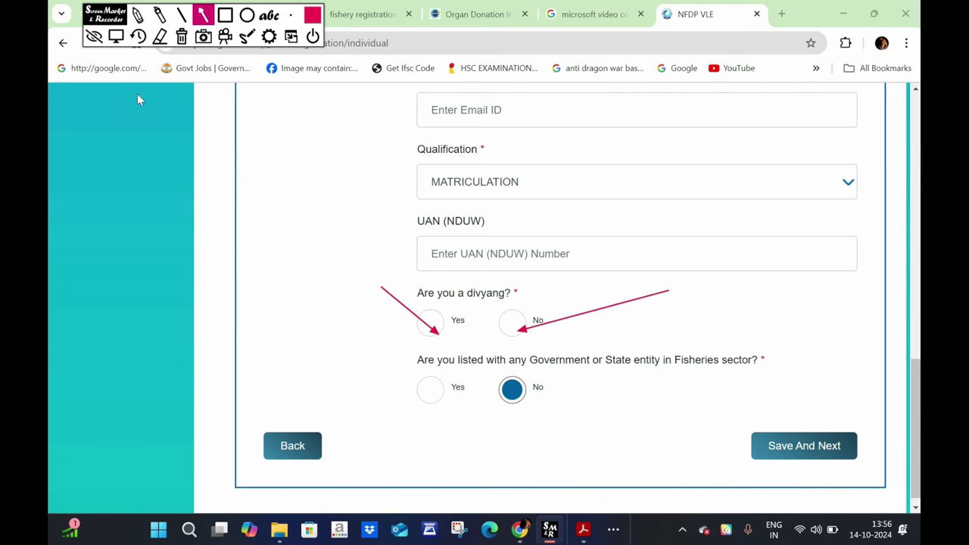
{"action": "left_click", "coordinate": [116, 37]}
{"action": "left_click", "coordinate": [514, 331]}
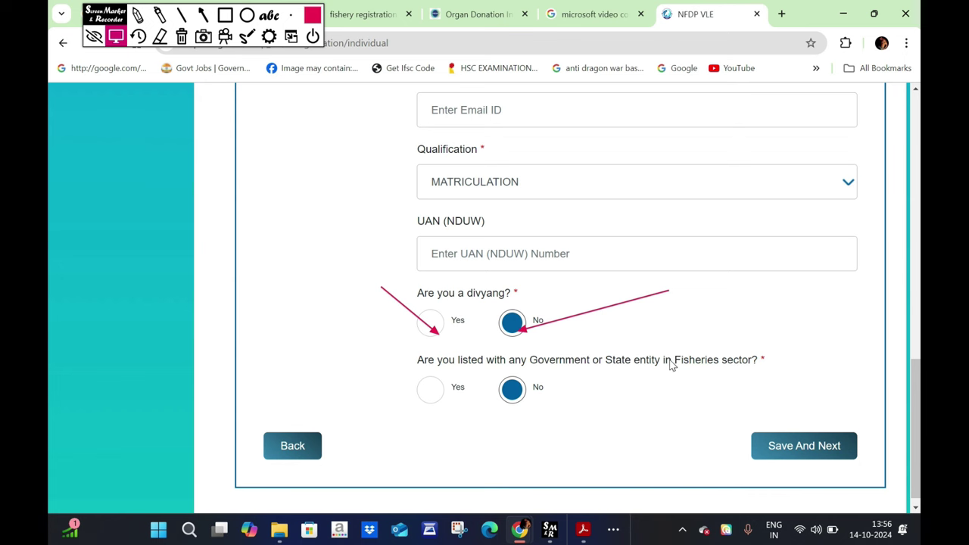
Step: Leave the fisheries-entity listing answer at No and save the personal details
{"action": "left_click", "coordinate": [454, 387]}
{"action": "scroll", "coordinate": [455, 344], "scroll_direction": "down", "scroll_amount": 2}
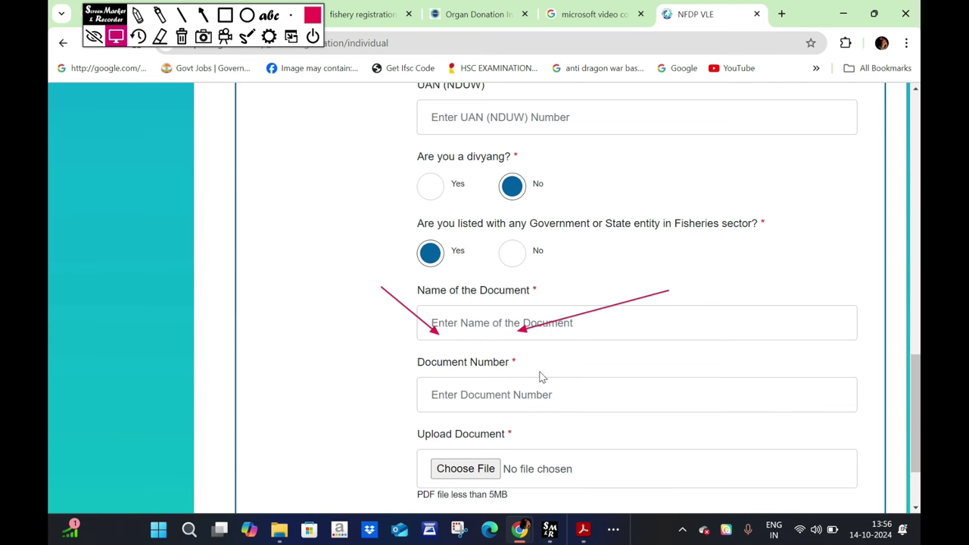
{"action": "scroll", "coordinate": [542, 376], "scroll_direction": "down", "scroll_amount": 1}
{"action": "scroll", "coordinate": [542, 376], "scroll_direction": "down", "scroll_amount": 1}
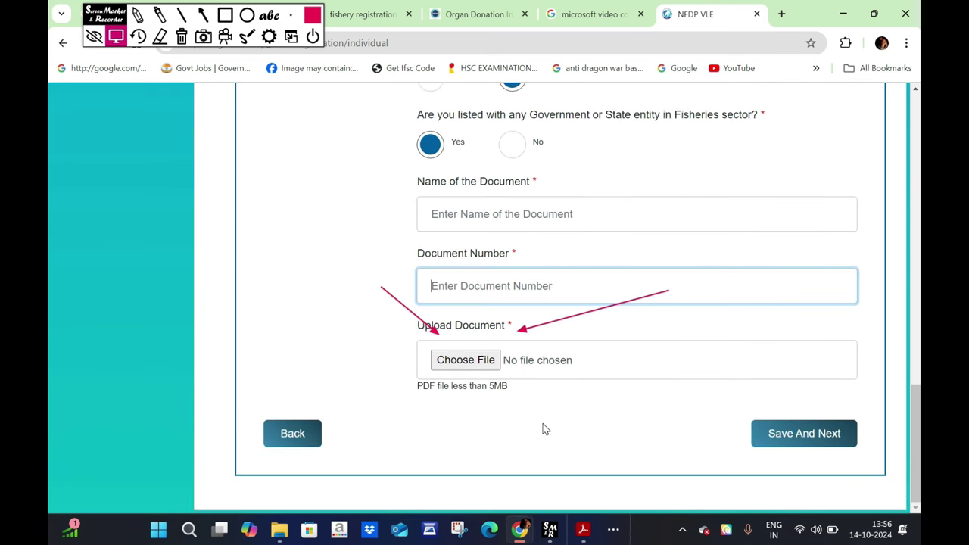
{"action": "scroll", "coordinate": [545, 429], "scroll_direction": "up", "scroll_amount": 1}
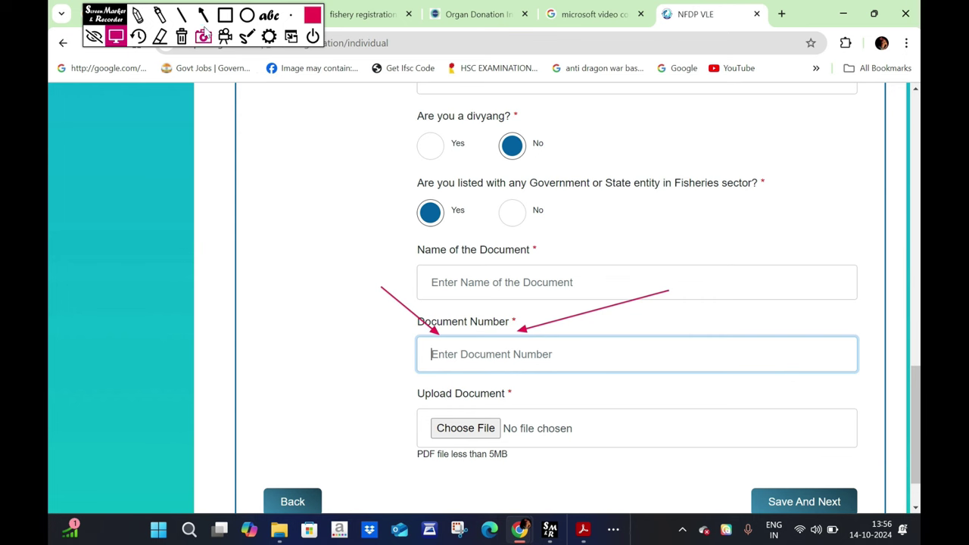
{"action": "left_click", "coordinate": [513, 212]}
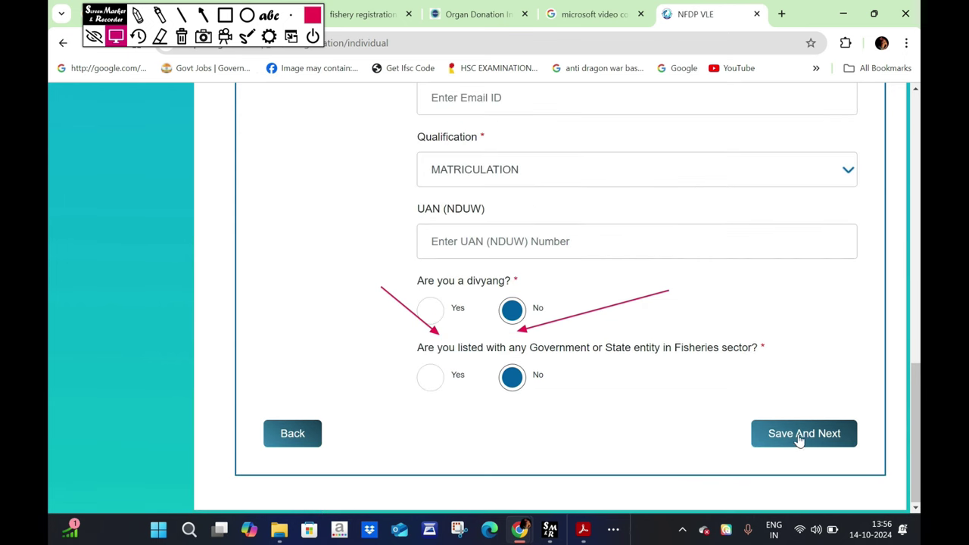
{"action": "left_click", "coordinate": [798, 437]}
Step: Enter the house number of the permanent address
{"action": "left_click", "coordinate": [182, 37]}
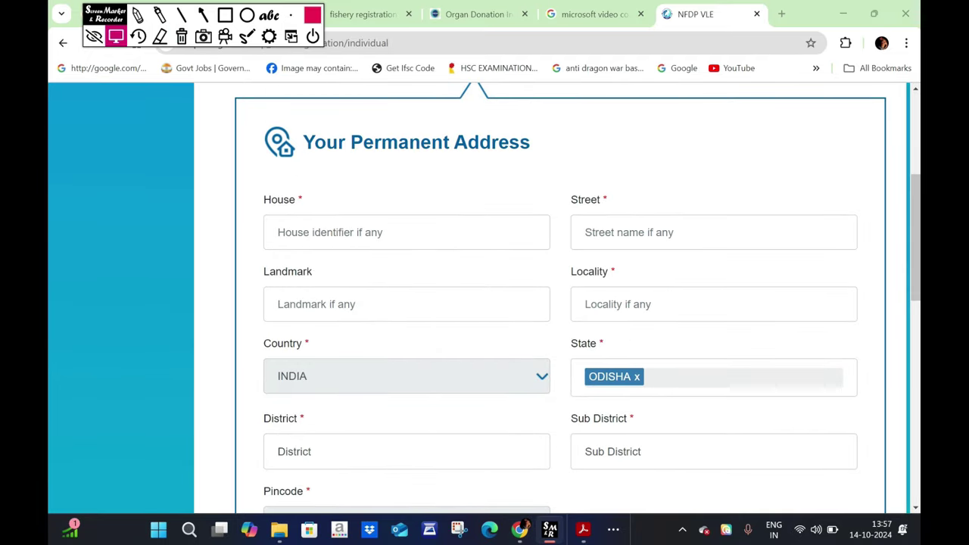
{"action": "scroll", "coordinate": [372, 257], "scroll_direction": "down", "scroll_amount": 3}
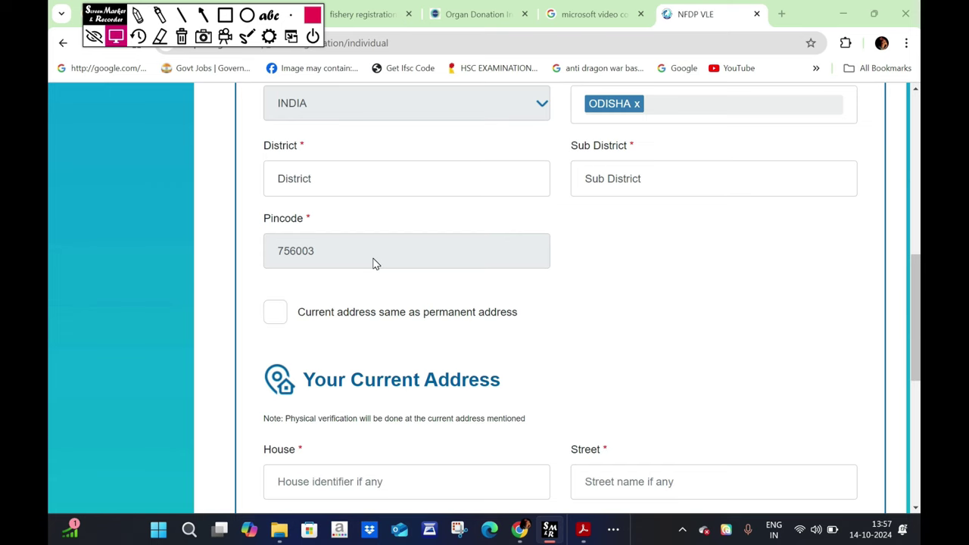
{"action": "scroll", "coordinate": [375, 263], "scroll_direction": "up", "scroll_amount": 5}
{"action": "left_click", "coordinate": [368, 302]}
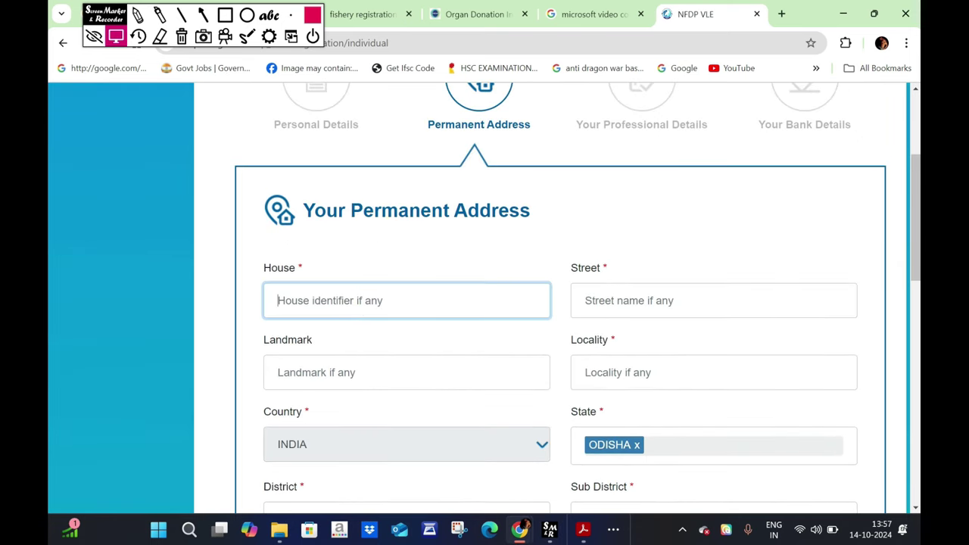
{"action": "scroll", "coordinate": [362, 317], "scroll_direction": "down", "scroll_amount": 4}
{"action": "left_click", "coordinate": [274, 385]}
{"action": "scroll", "coordinate": [318, 377], "scroll_direction": "up", "scroll_amount": 3}
{"action": "scroll", "coordinate": [318, 377], "scroll_direction": "down", "scroll_amount": 3}
{"action": "scroll", "coordinate": [313, 364], "scroll_direction": "up", "scroll_amount": 4}
{"action": "left_click", "coordinate": [346, 288]}
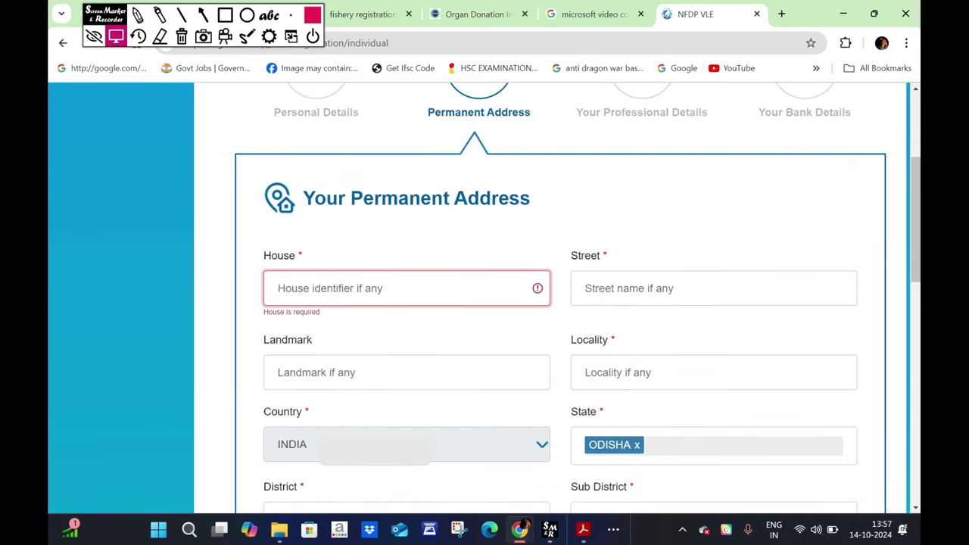
Step: Fill in the street and locality of the permanent address
{"action": "key", "text": "Tab"}
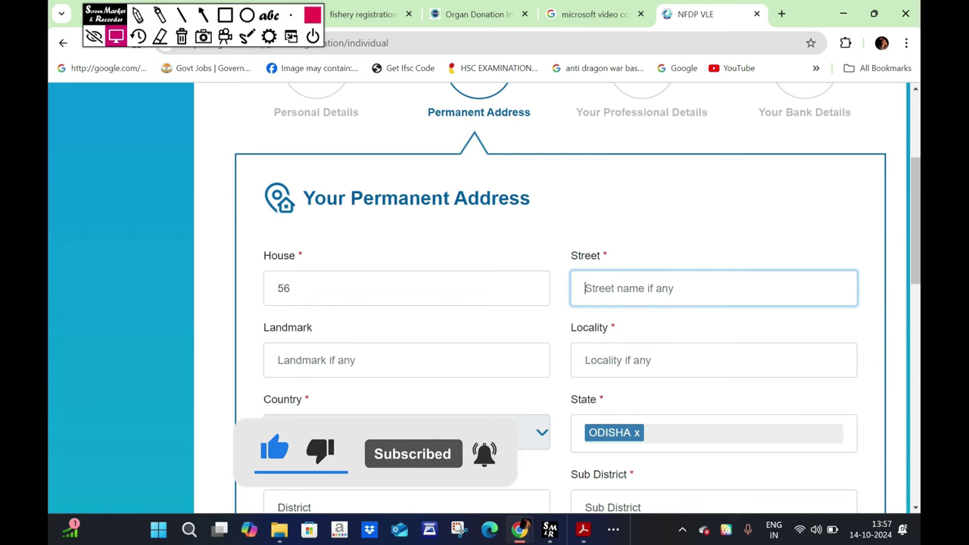
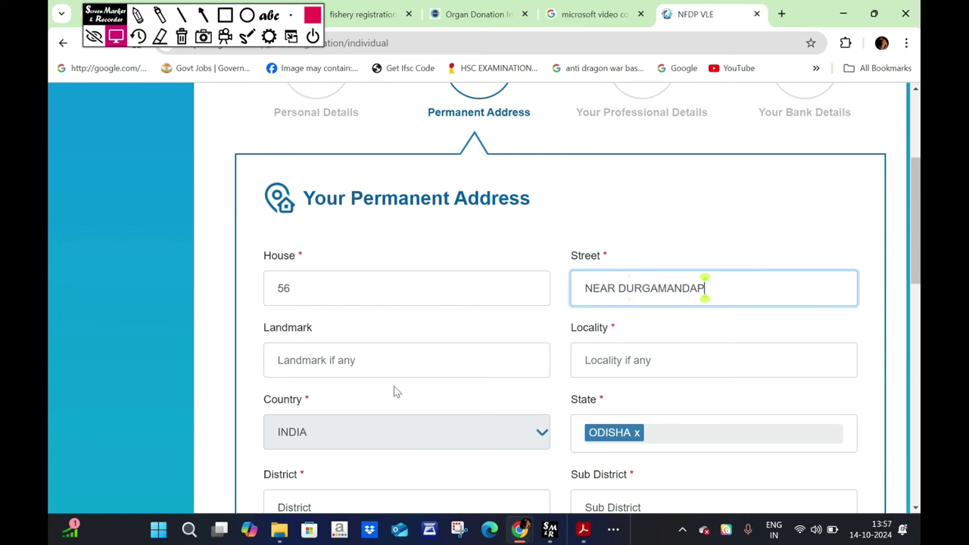
{"action": "left_click", "coordinate": [379, 359]}
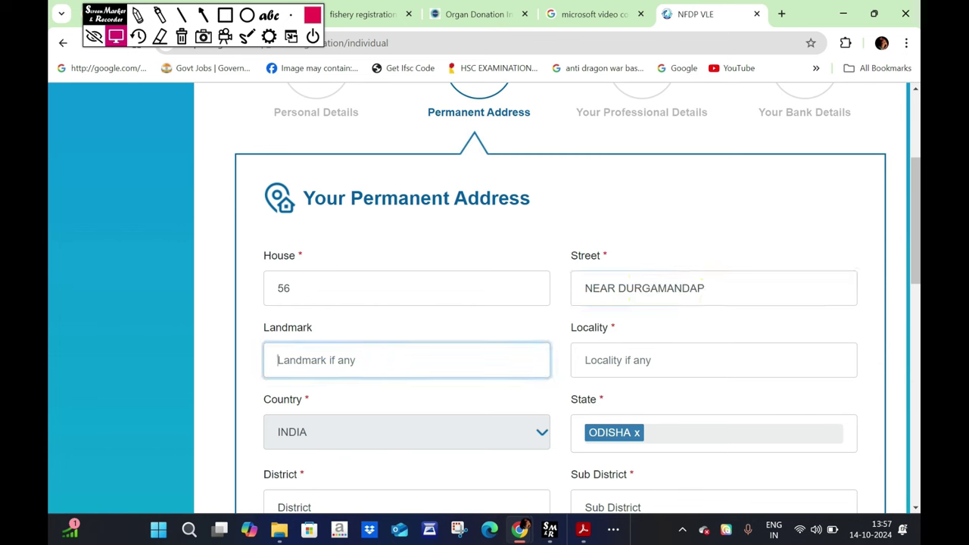
{"action": "left_click", "coordinate": [713, 359]}
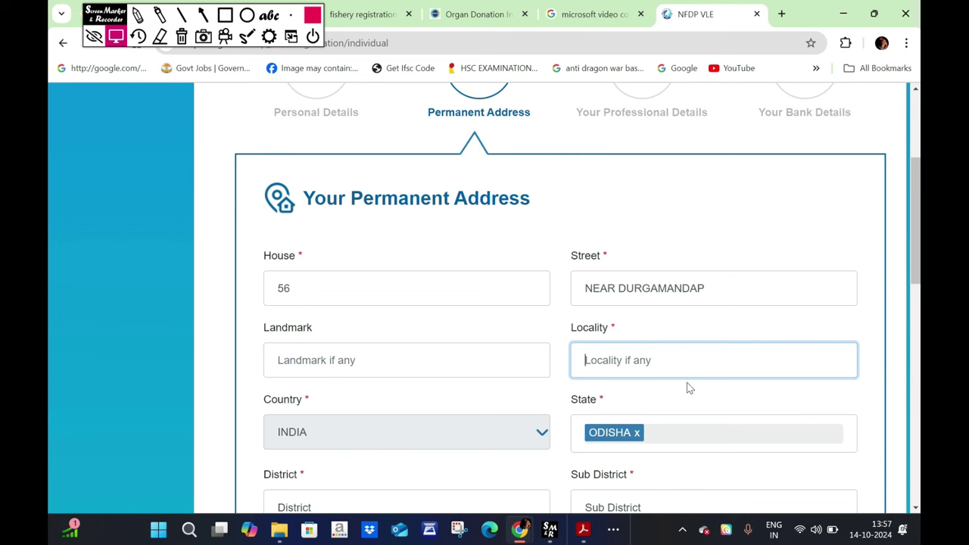
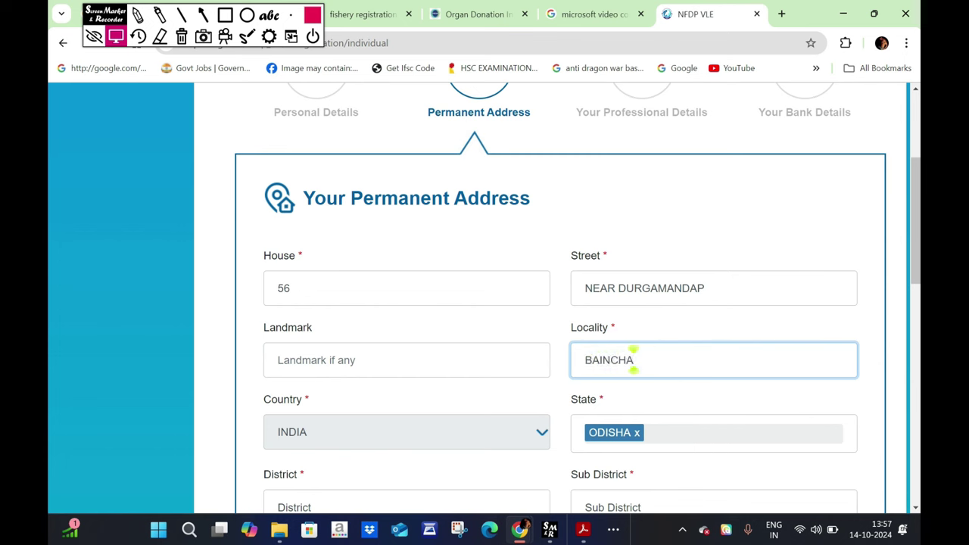
{"action": "scroll", "coordinate": [587, 257], "scroll_direction": "down", "scroll_amount": 2}
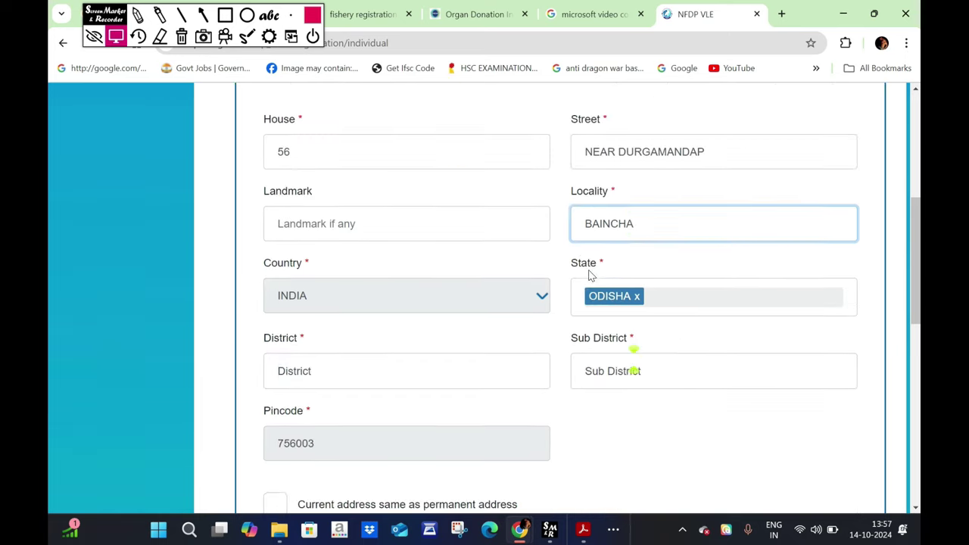
Step: Set the district to BALASORE and the sub-district to BALESHWAR SADAR
{"action": "left_click", "coordinate": [430, 374]}
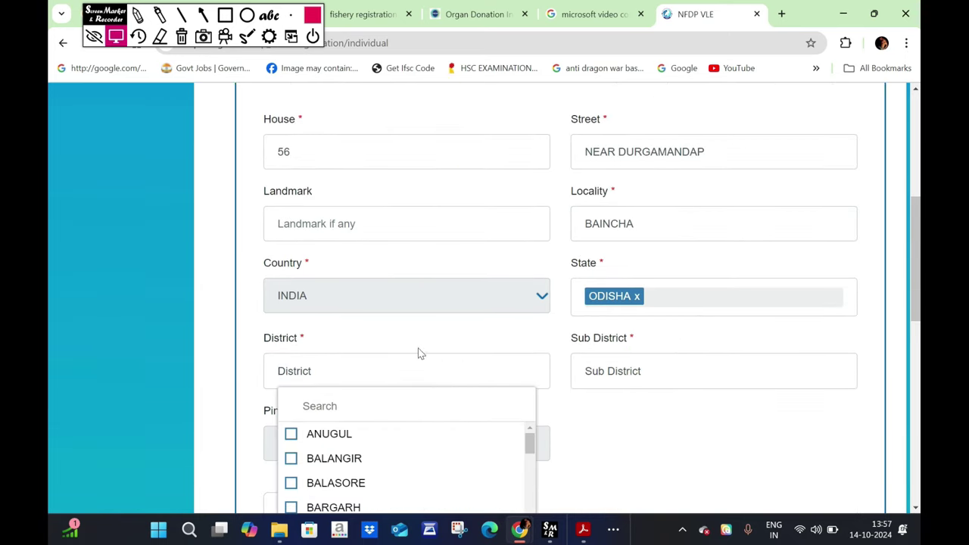
{"action": "left_click", "coordinate": [353, 482]}
{"action": "scroll", "coordinate": [472, 343], "scroll_direction": "down", "scroll_amount": 2}
{"action": "left_click", "coordinate": [600, 239]}
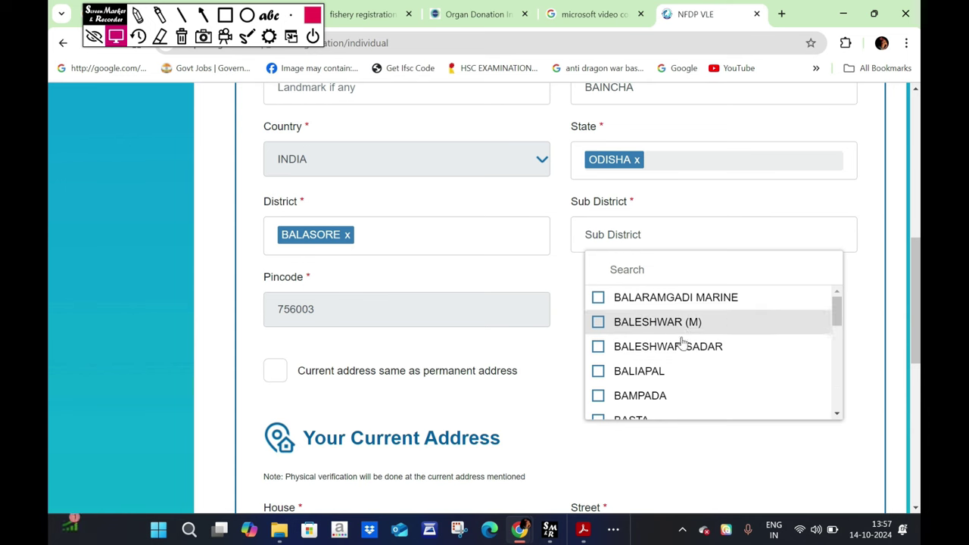
{"action": "left_click", "coordinate": [682, 347]}
{"action": "scroll", "coordinate": [513, 322], "scroll_direction": "down", "scroll_amount": 2}
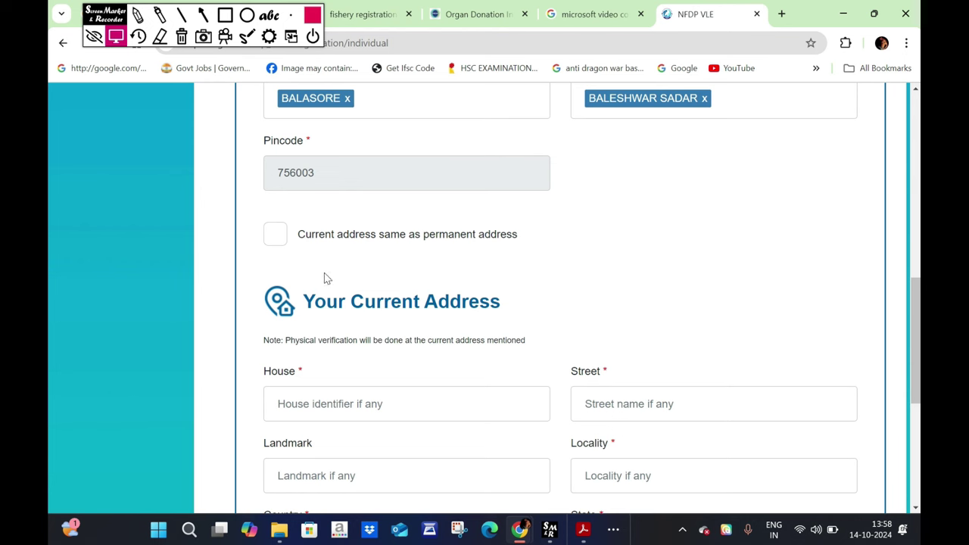
Step: Make the current address the same as the permanent address
{"action": "left_click", "coordinate": [277, 238]}
{"action": "scroll", "coordinate": [391, 249], "scroll_direction": "down", "scroll_amount": 4}
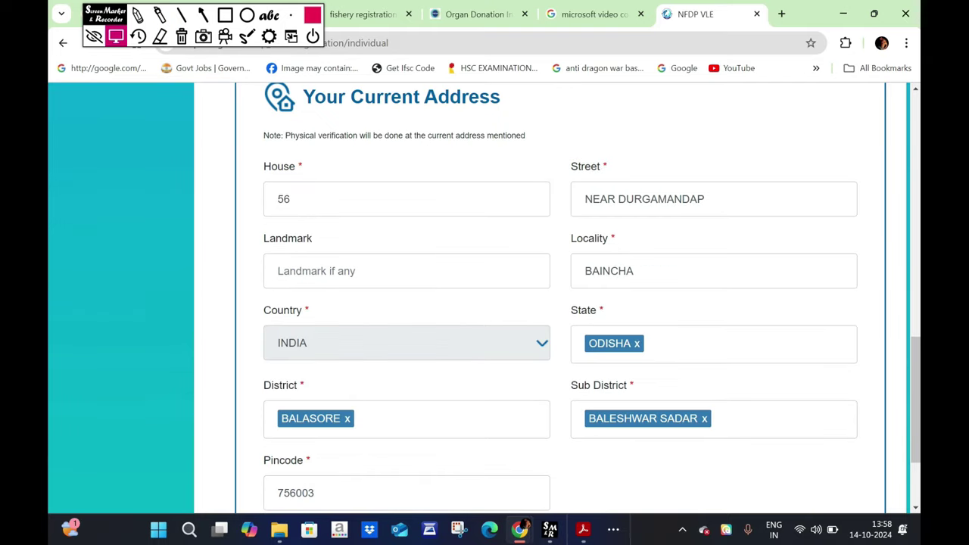
{"action": "scroll", "coordinate": [708, 354], "scroll_direction": "down", "scroll_amount": 1}
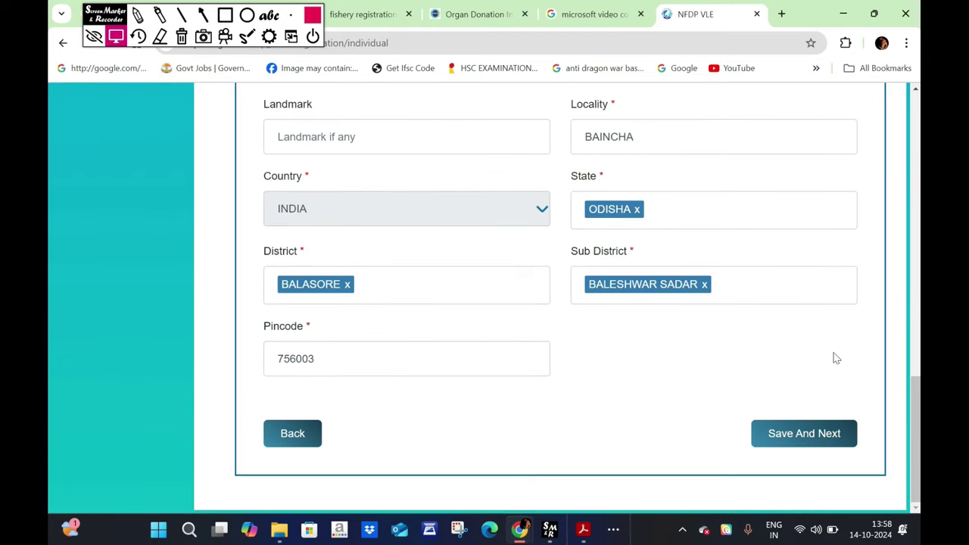
Step: Save the addresses and continue to the professional details step
{"action": "left_click", "coordinate": [807, 443]}
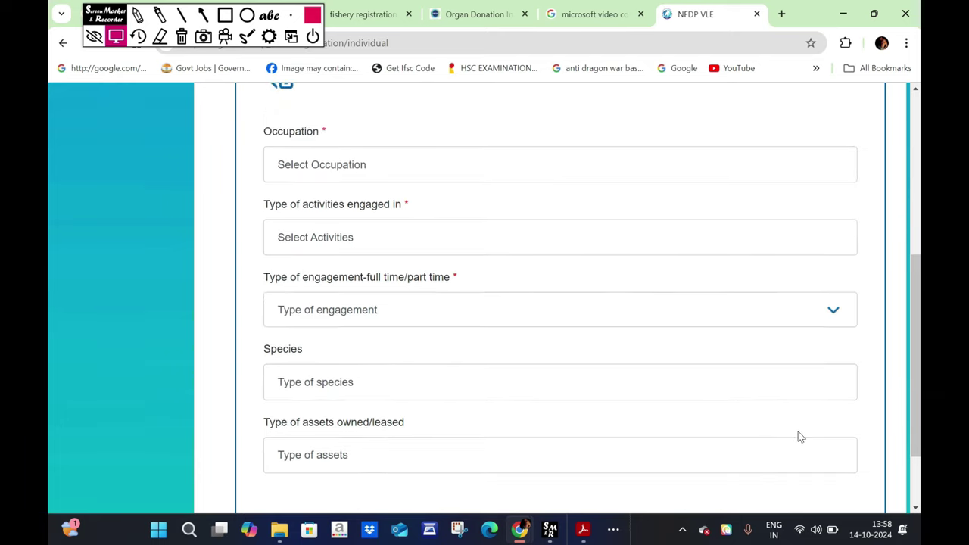
{"action": "scroll", "coordinate": [773, 408], "scroll_direction": "up", "scroll_amount": 3}
{"action": "scroll", "coordinate": [752, 392], "scroll_direction": "down", "scroll_amount": 2}
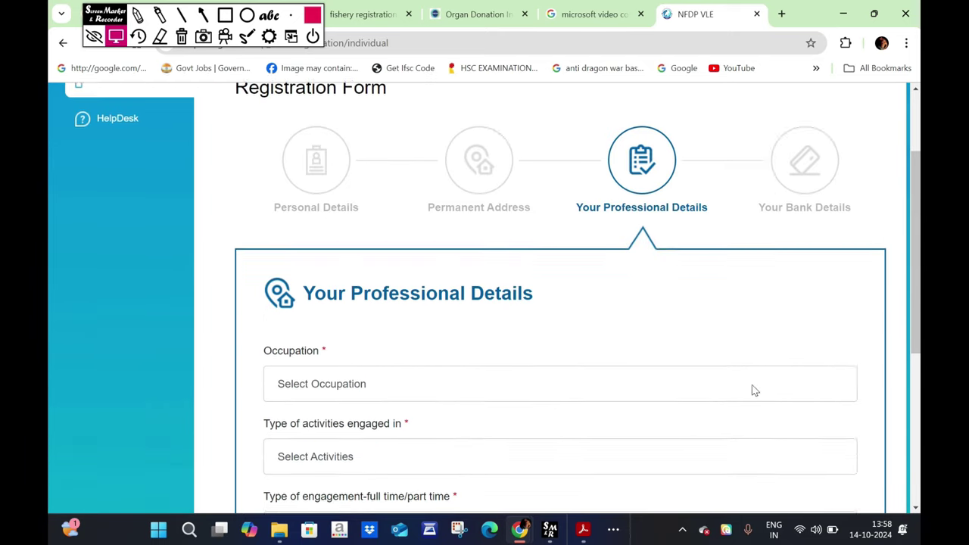
{"action": "scroll", "coordinate": [429, 269], "scroll_direction": "down", "scroll_amount": 1}
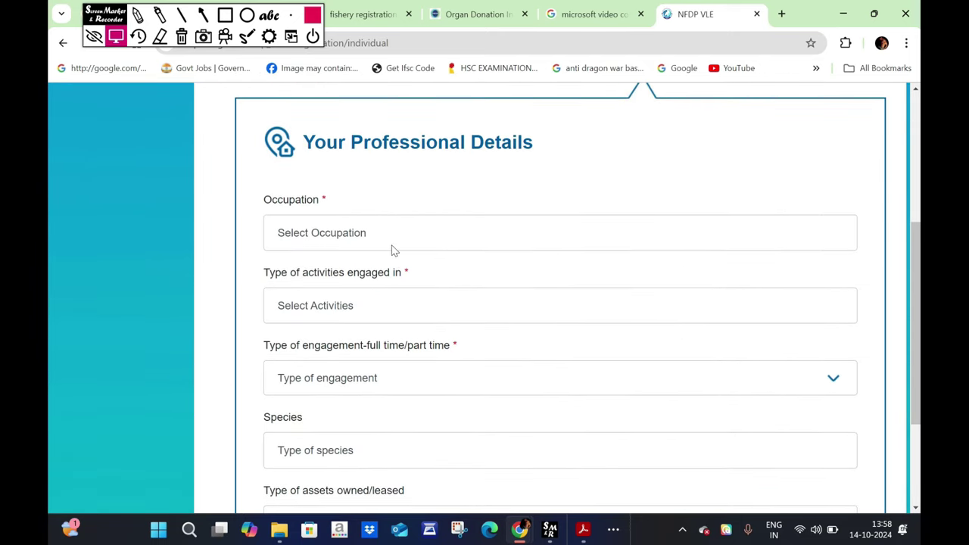
Step: Browse the Occupation list to locate FISHER/PRODUCER
{"action": "left_click", "coordinate": [368, 232]}
{"action": "scroll", "coordinate": [445, 203], "scroll_direction": "down", "scroll_amount": 1}
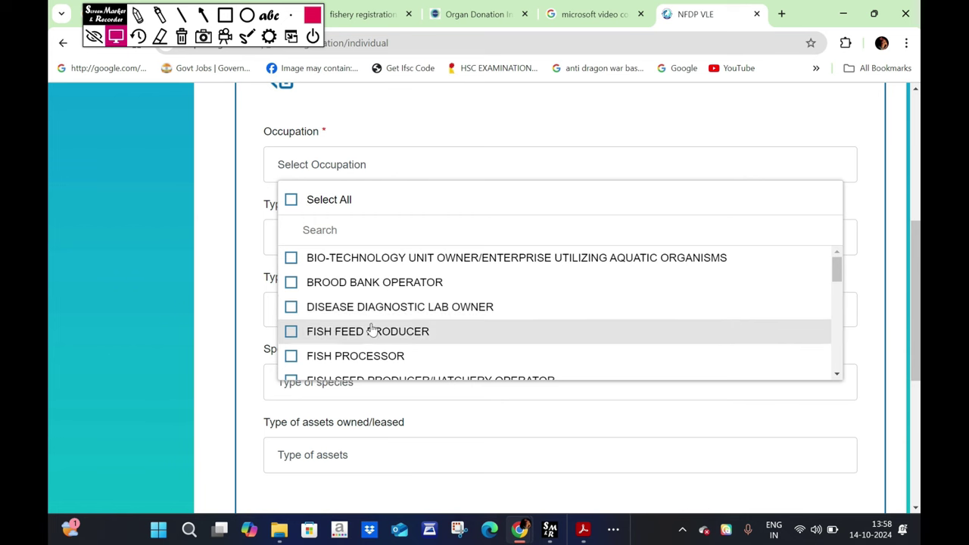
{"action": "scroll", "coordinate": [398, 312], "scroll_direction": "down", "scroll_amount": 1}
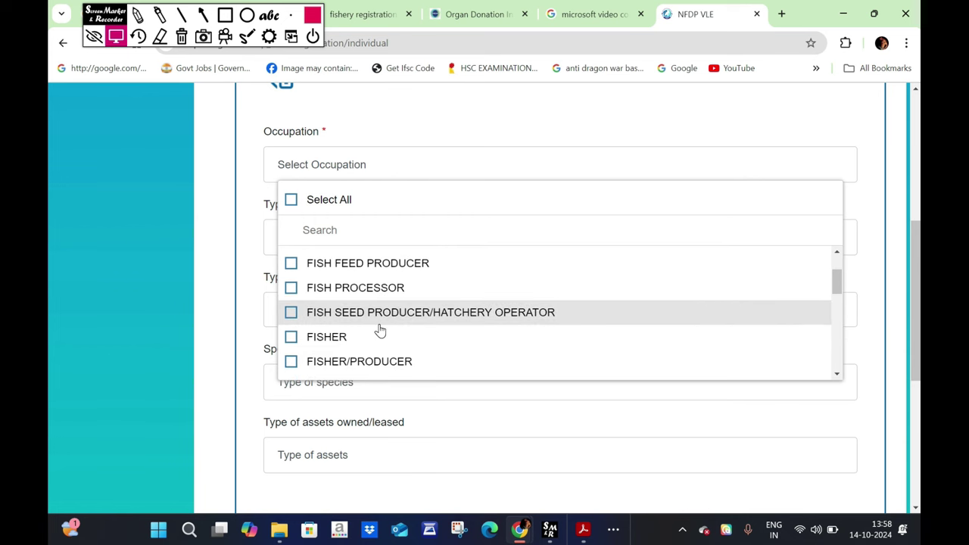
{"action": "scroll", "coordinate": [379, 327], "scroll_direction": "down", "scroll_amount": 1}
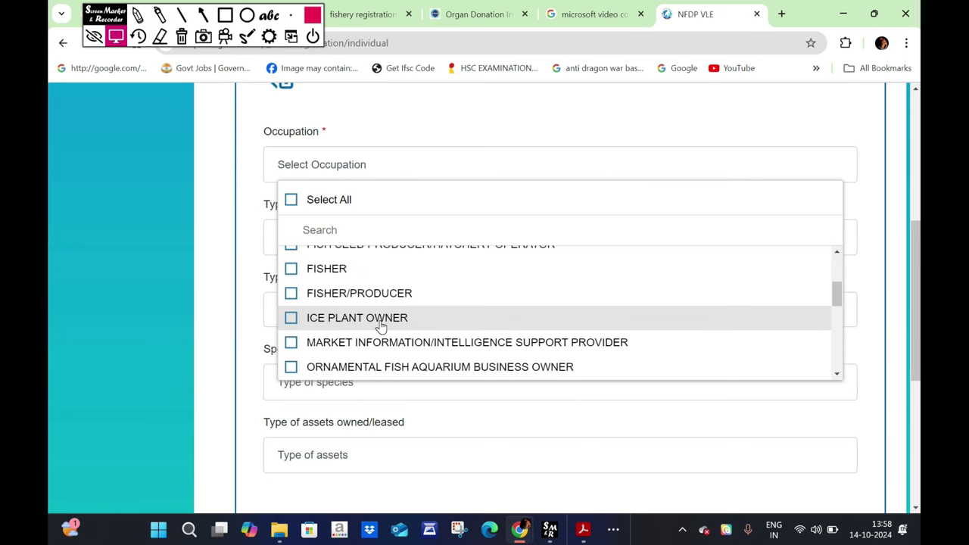
{"action": "scroll", "coordinate": [382, 338], "scroll_direction": "down", "scroll_amount": 1}
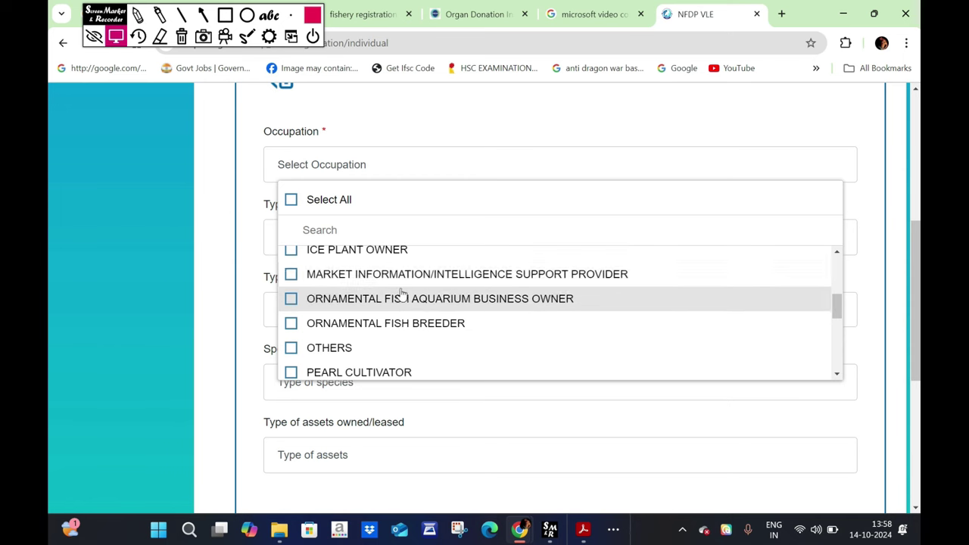
{"action": "scroll", "coordinate": [402, 294], "scroll_direction": "down", "scroll_amount": 4}
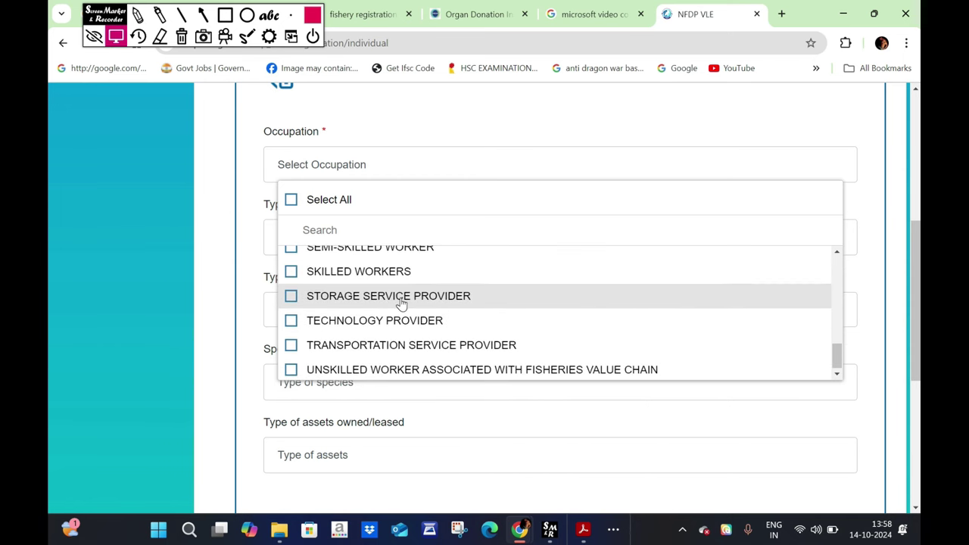
{"action": "scroll", "coordinate": [404, 314], "scroll_direction": "up", "scroll_amount": 1}
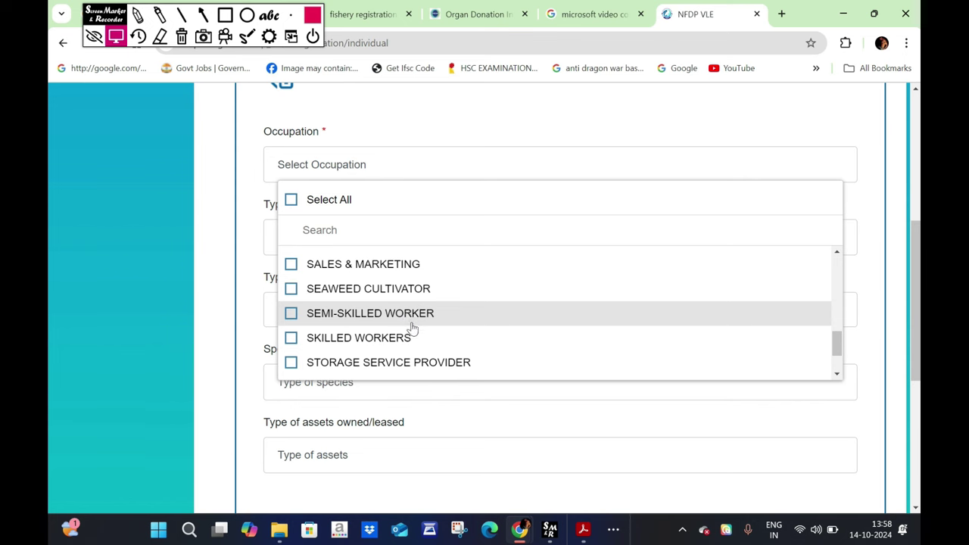
{"action": "scroll", "coordinate": [411, 337], "scroll_direction": "up", "scroll_amount": 1}
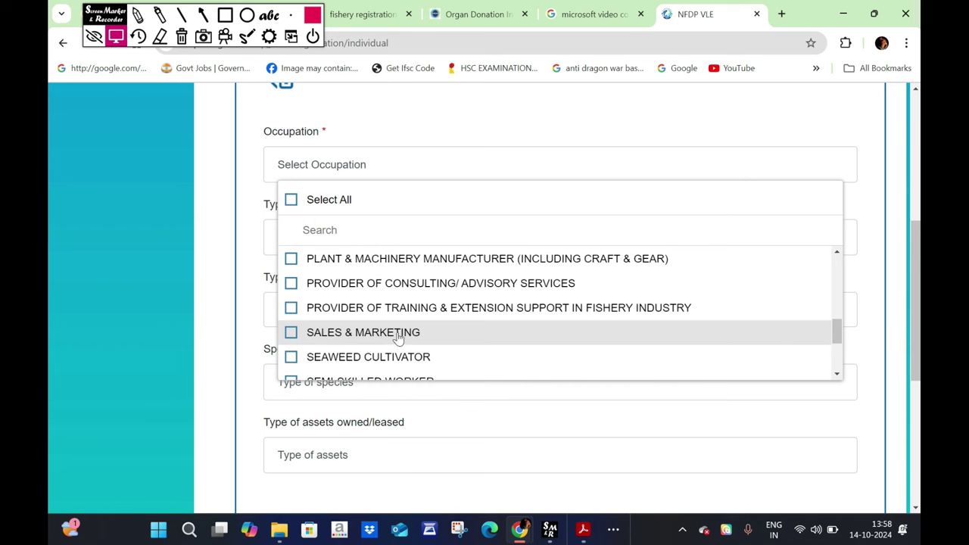
{"action": "scroll", "coordinate": [398, 338], "scroll_direction": "up", "scroll_amount": 1}
{"action": "scroll", "coordinate": [395, 338], "scroll_direction": "up", "scroll_amount": 1}
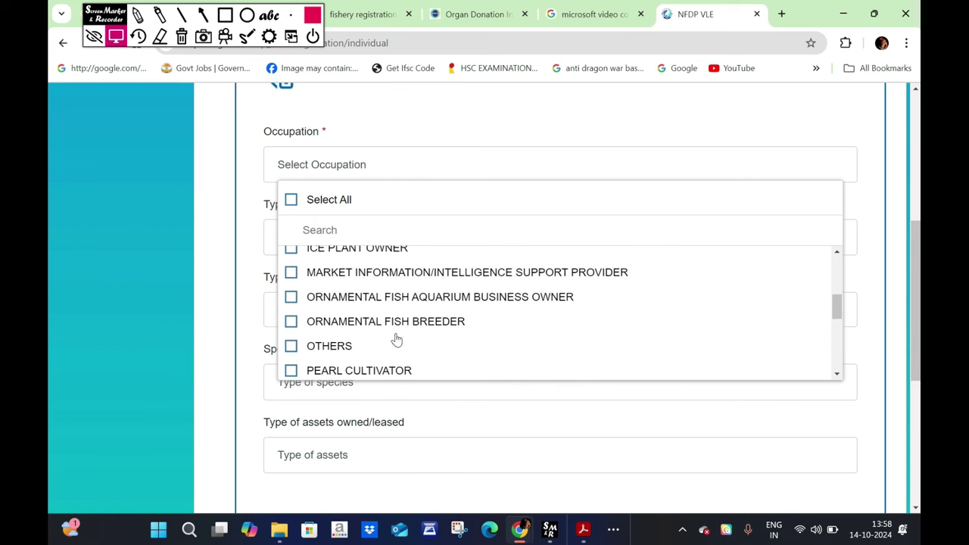
{"action": "scroll", "coordinate": [381, 346], "scroll_direction": "up", "scroll_amount": 1}
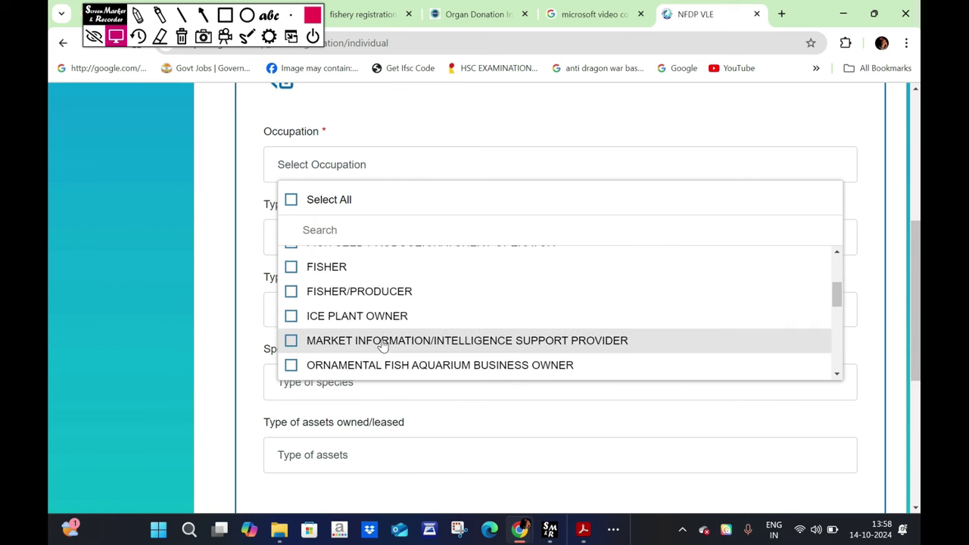
{"action": "scroll", "coordinate": [383, 345], "scroll_direction": "up", "scroll_amount": 1}
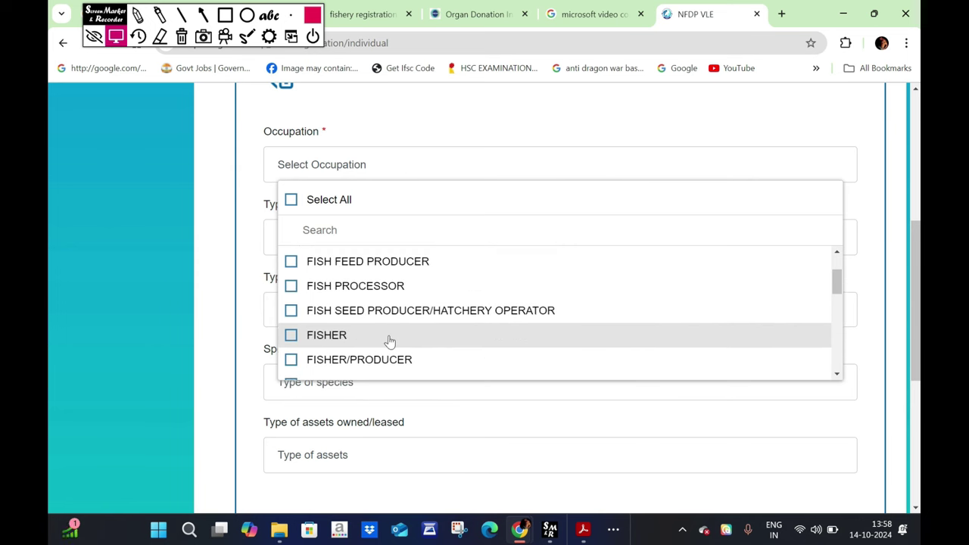
{"action": "scroll", "coordinate": [392, 343], "scroll_direction": "up", "scroll_amount": 1}
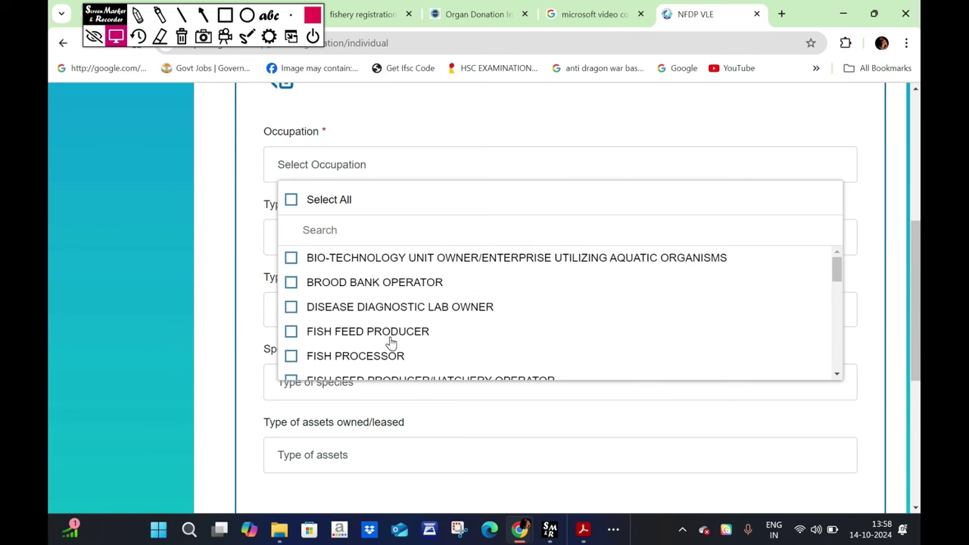
{"action": "scroll", "coordinate": [391, 343], "scroll_direction": "down", "scroll_amount": 1}
{"action": "scroll", "coordinate": [391, 343], "scroll_direction": "up", "scroll_amount": 1}
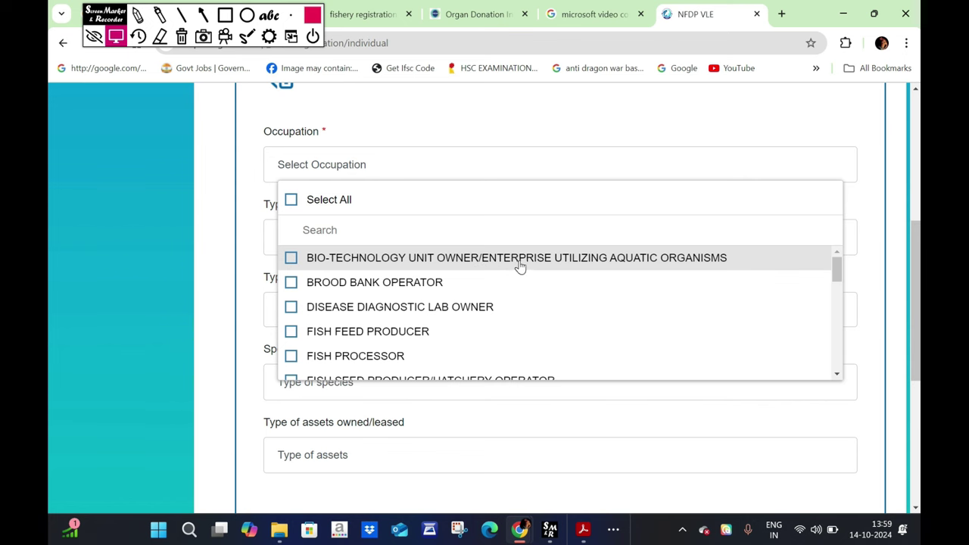
{"action": "scroll", "coordinate": [471, 289], "scroll_direction": "down", "scroll_amount": 1}
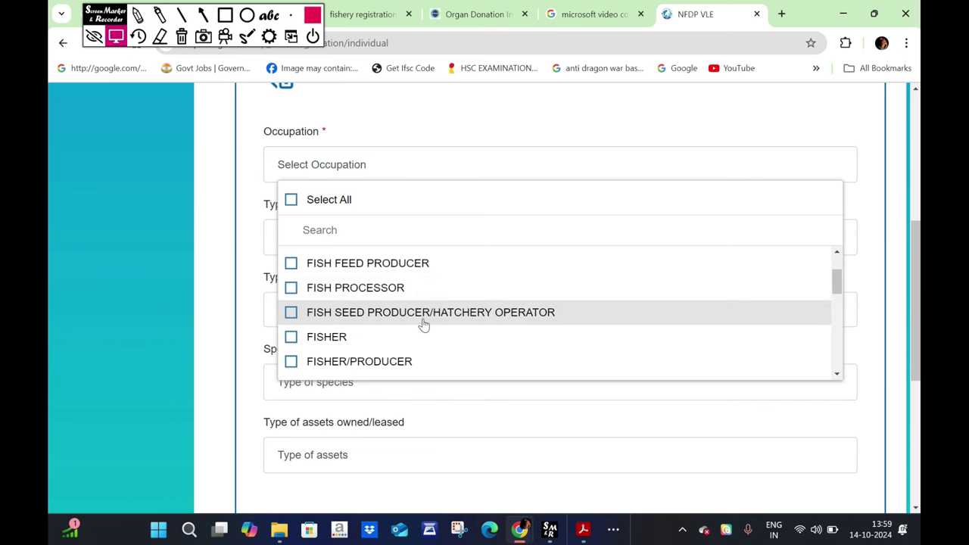
{"action": "scroll", "coordinate": [411, 342], "scroll_direction": "down", "scroll_amount": 1}
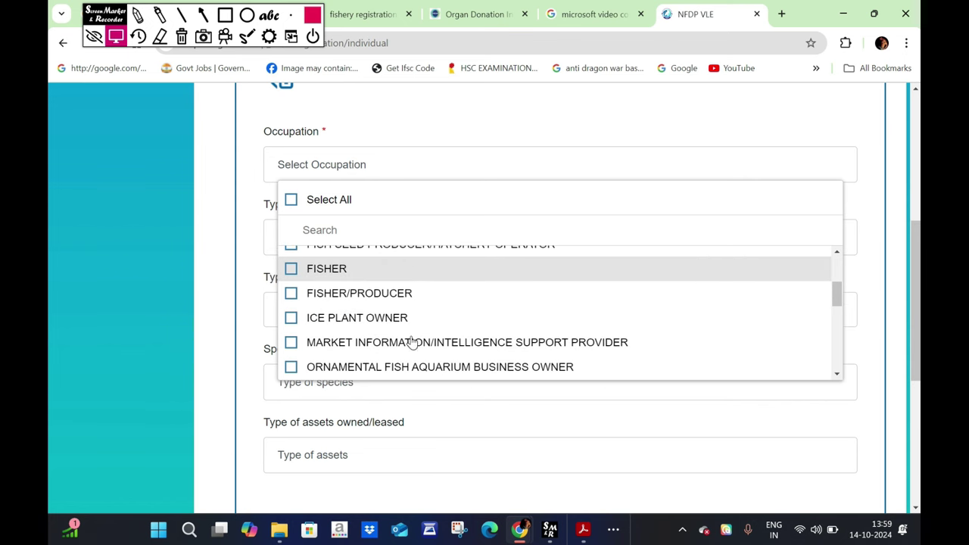
Step: Tick FISHER/PRODUCER and SKILLED WORKERS as occupations and close the list
{"action": "left_click", "coordinate": [379, 304]}
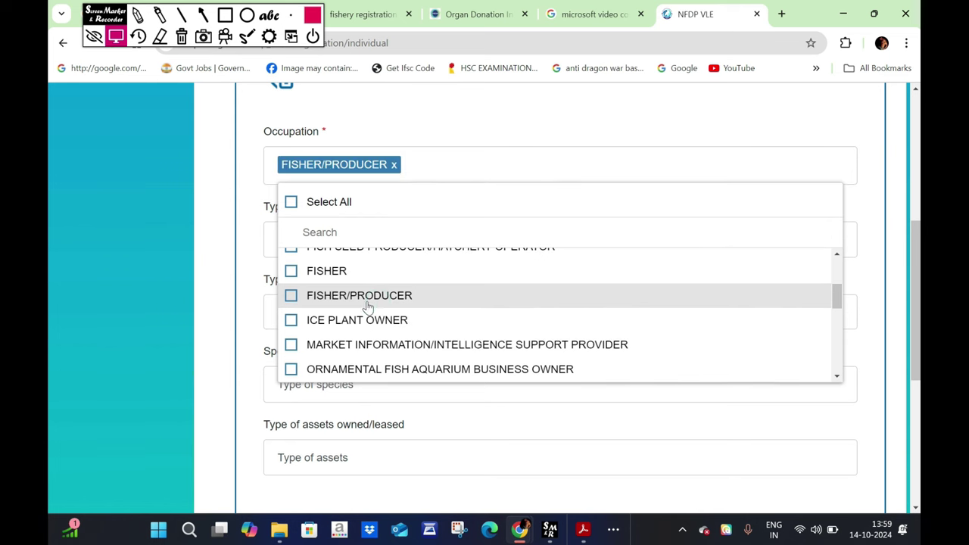
{"action": "scroll", "coordinate": [444, 311], "scroll_direction": "down", "scroll_amount": 2}
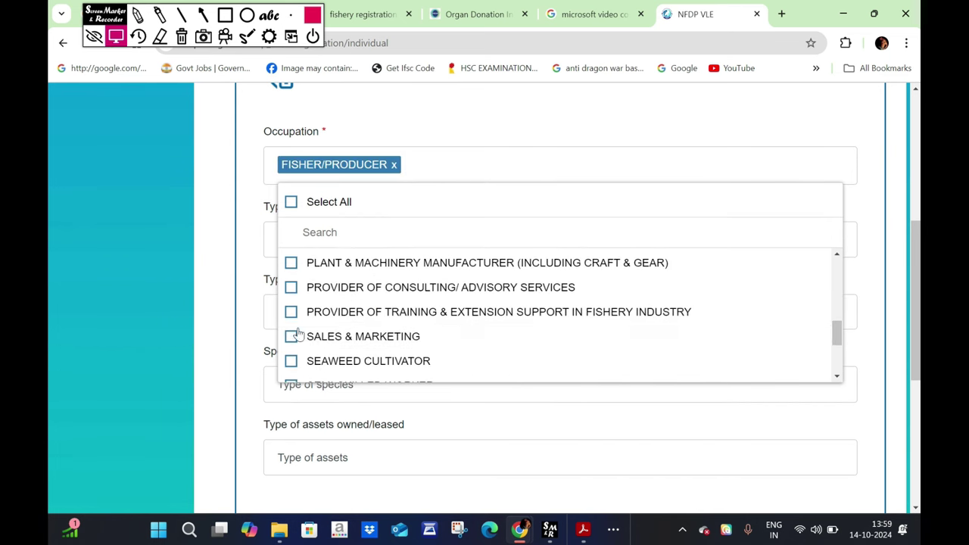
{"action": "scroll", "coordinate": [318, 333], "scroll_direction": "down", "scroll_amount": 2}
{"action": "scroll", "coordinate": [343, 324], "scroll_direction": "up", "scroll_amount": 2}
{"action": "scroll", "coordinate": [342, 324], "scroll_direction": "down", "scroll_amount": 1}
{"action": "left_click", "coordinate": [331, 342]}
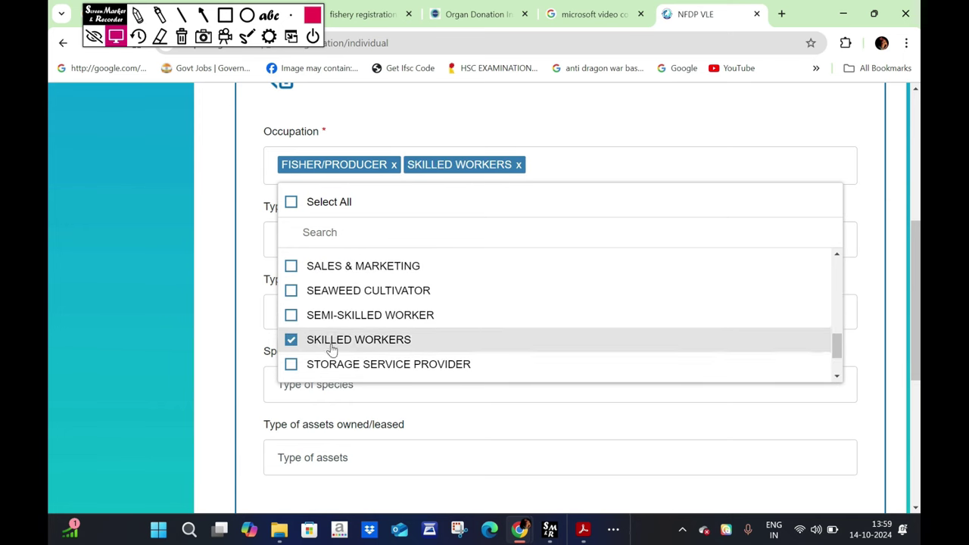
{"action": "scroll", "coordinate": [348, 334], "scroll_direction": "up", "scroll_amount": 3}
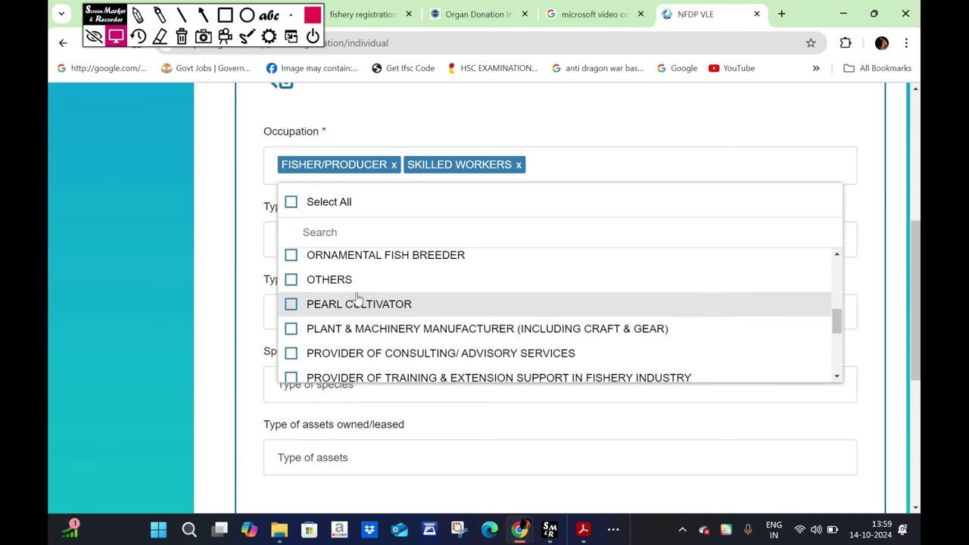
{"action": "scroll", "coordinate": [355, 302], "scroll_direction": "up", "scroll_amount": 1}
{"action": "left_click", "coordinate": [257, 347]}
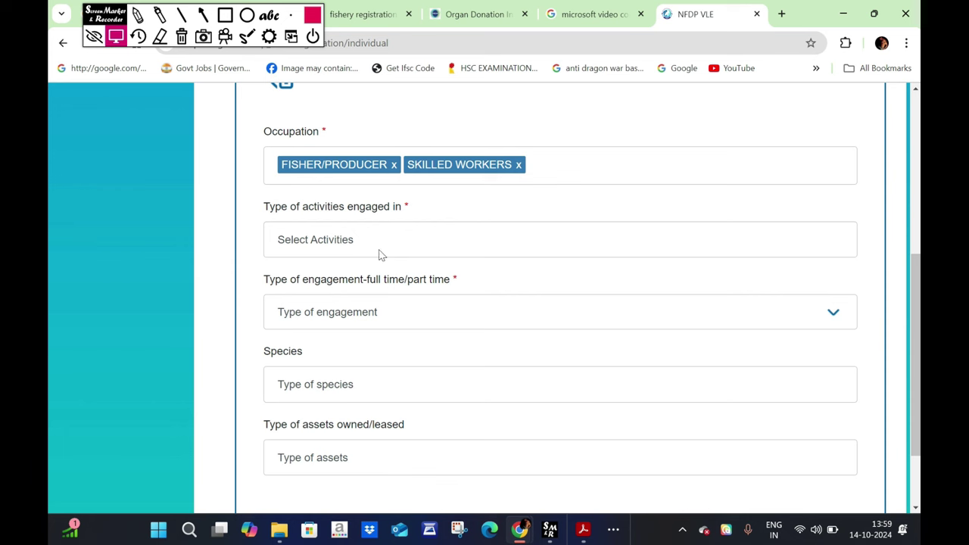
Step: Tick FISH PRODUCTION in the Select Activities list and close the dropdown
{"action": "left_click", "coordinate": [322, 239]}
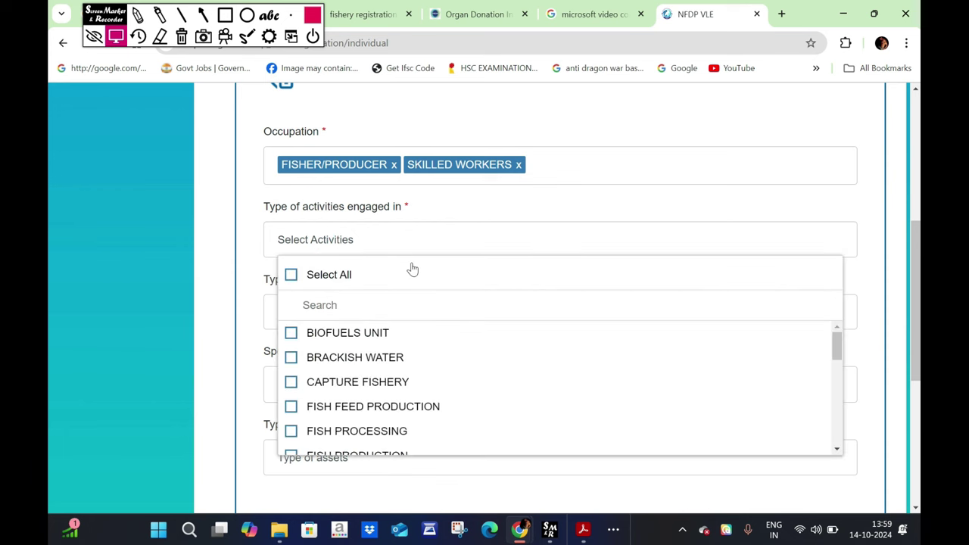
{"action": "scroll", "coordinate": [471, 219], "scroll_direction": "down", "scroll_amount": 1}
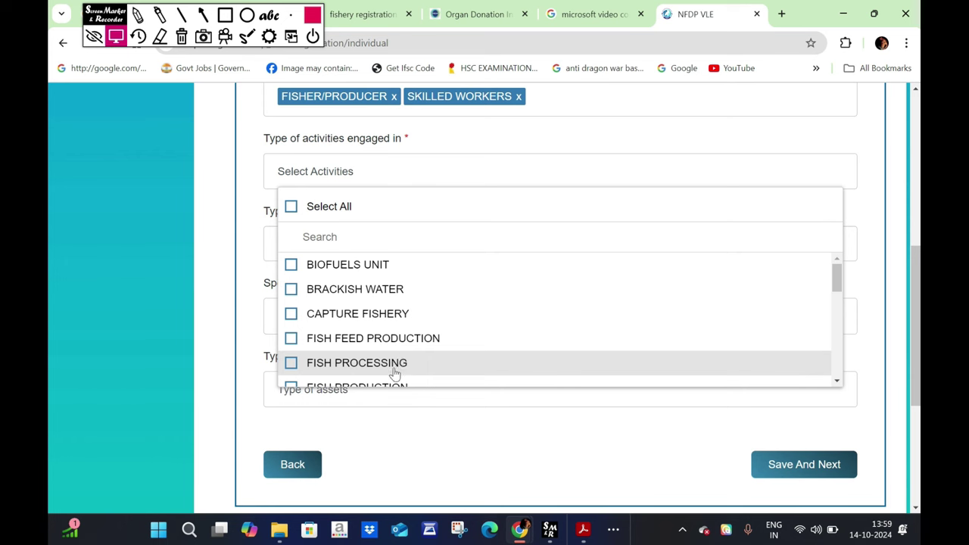
{"action": "scroll", "coordinate": [393, 373], "scroll_direction": "down", "scroll_amount": 1}
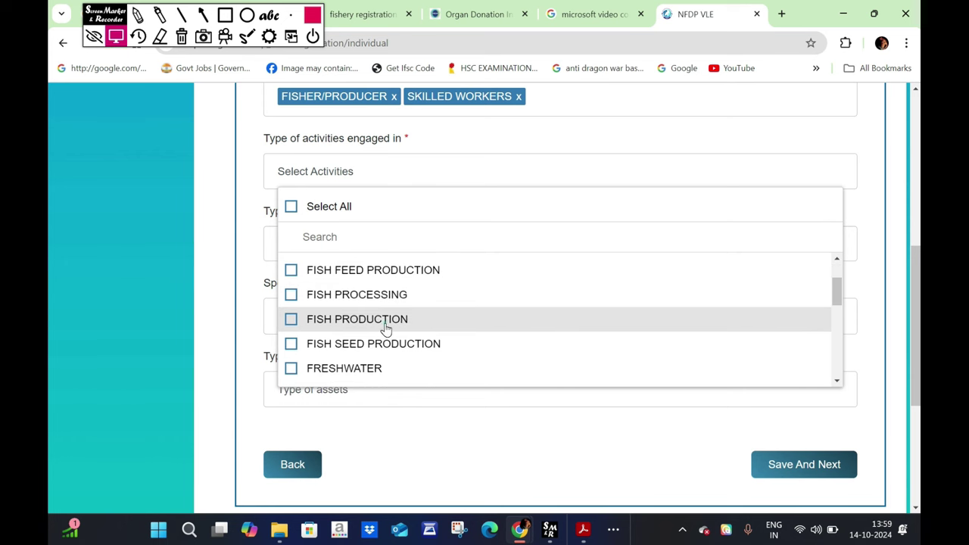
{"action": "left_click", "coordinate": [386, 326]}
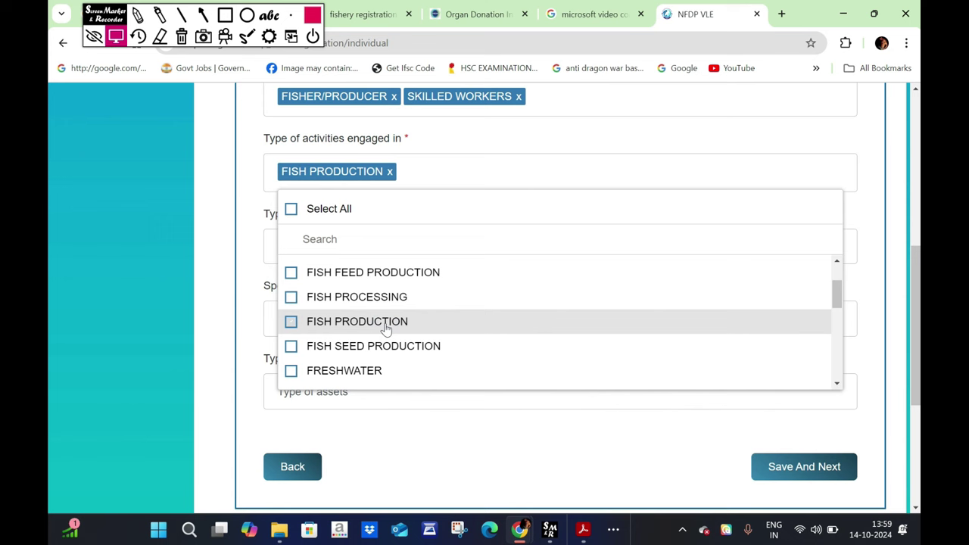
{"action": "left_click", "coordinate": [876, 191]}
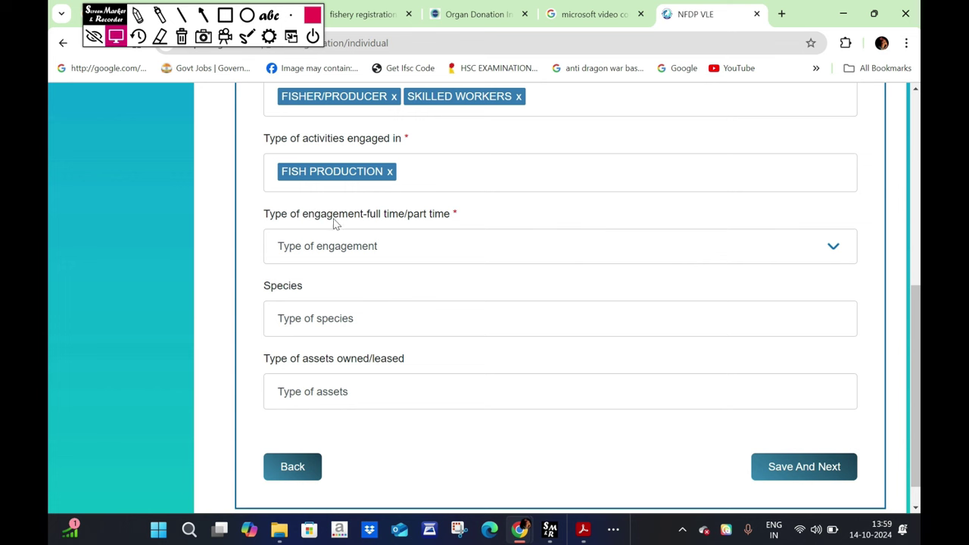
Step: Set the engagement type to FULL TIME and the species to OTHERS
{"action": "left_click", "coordinate": [425, 254]}
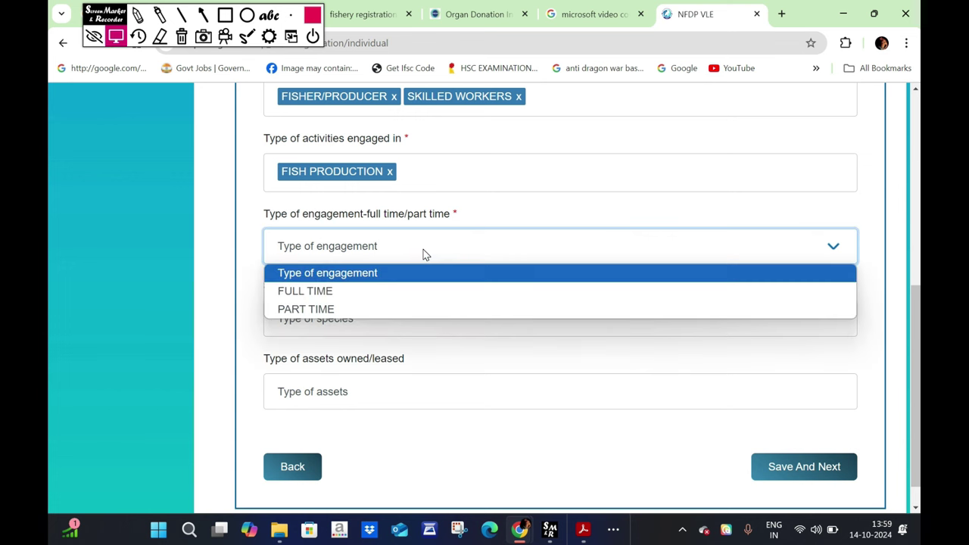
{"action": "left_click", "coordinate": [384, 294]}
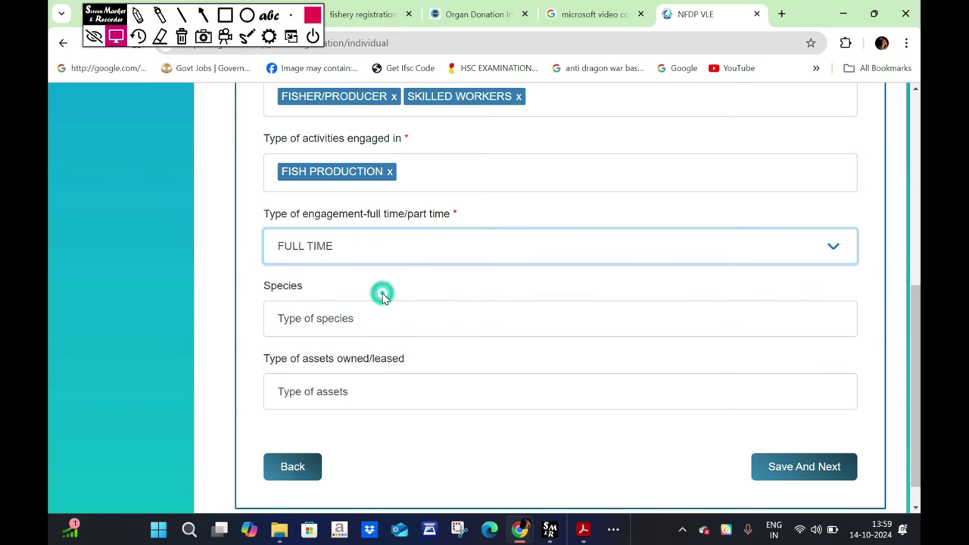
{"action": "scroll", "coordinate": [382, 293], "scroll_direction": "down", "scroll_amount": 1}
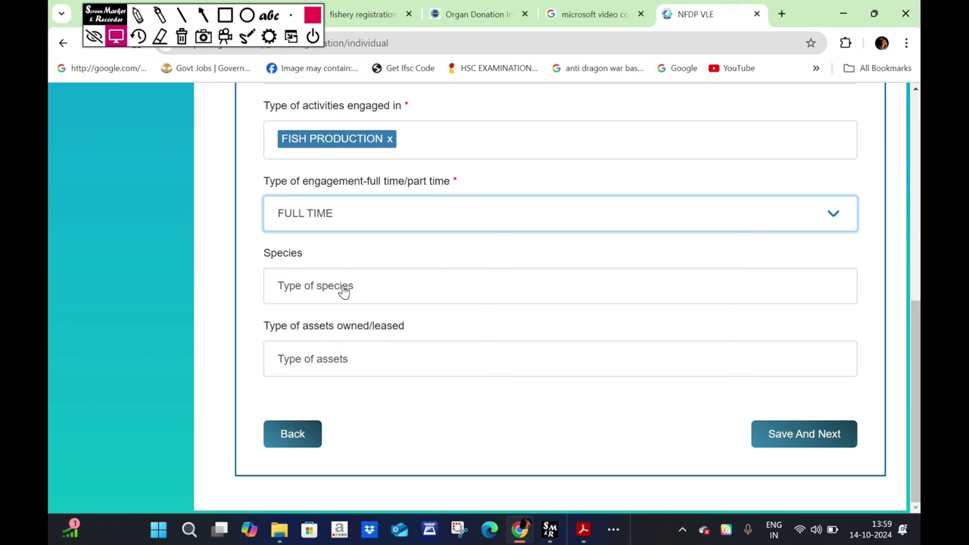
{"action": "left_click", "coordinate": [343, 291]}
{"action": "scroll", "coordinate": [420, 265], "scroll_direction": "down", "scroll_amount": 1}
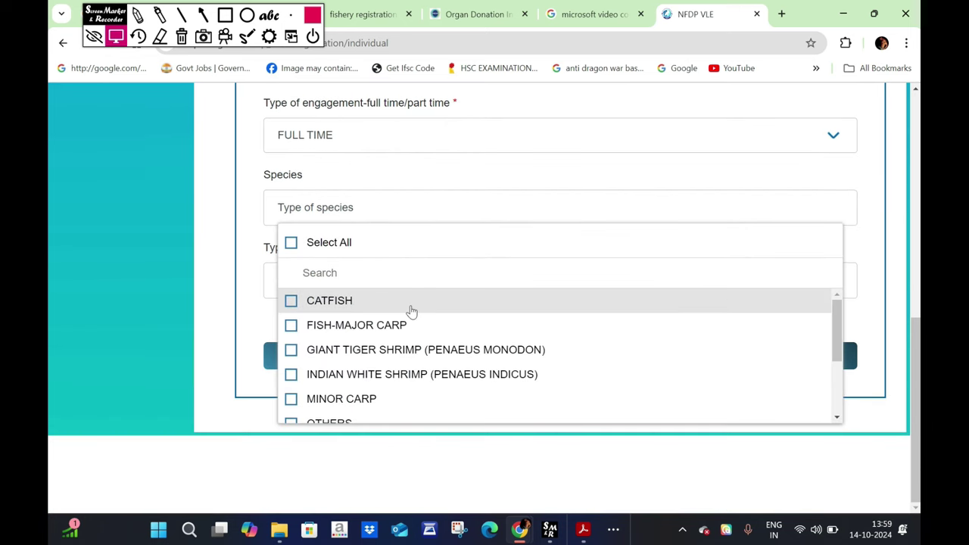
{"action": "scroll", "coordinate": [411, 322], "scroll_direction": "down", "scroll_amount": 1}
{"action": "scroll", "coordinate": [413, 350], "scroll_direction": "down", "scroll_amount": 1}
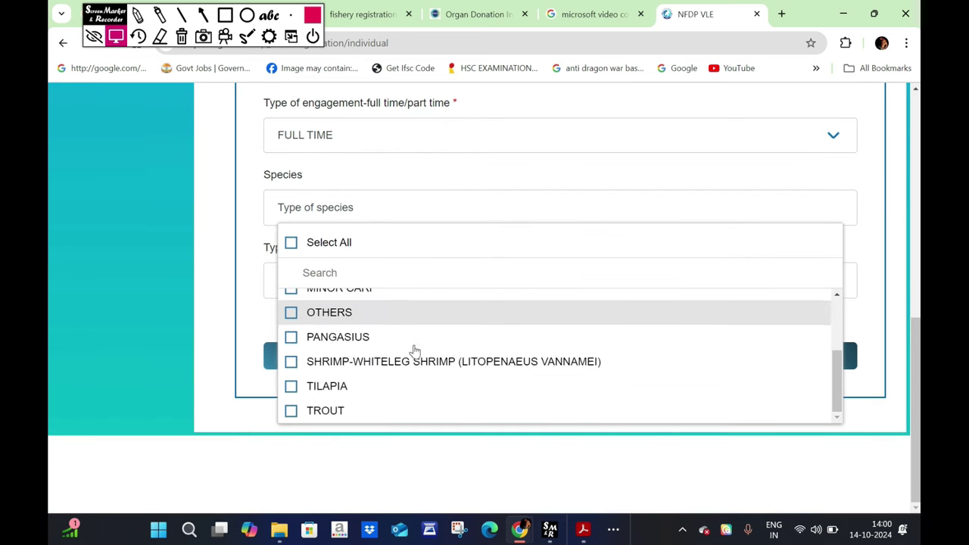
{"action": "left_click", "coordinate": [349, 313]}
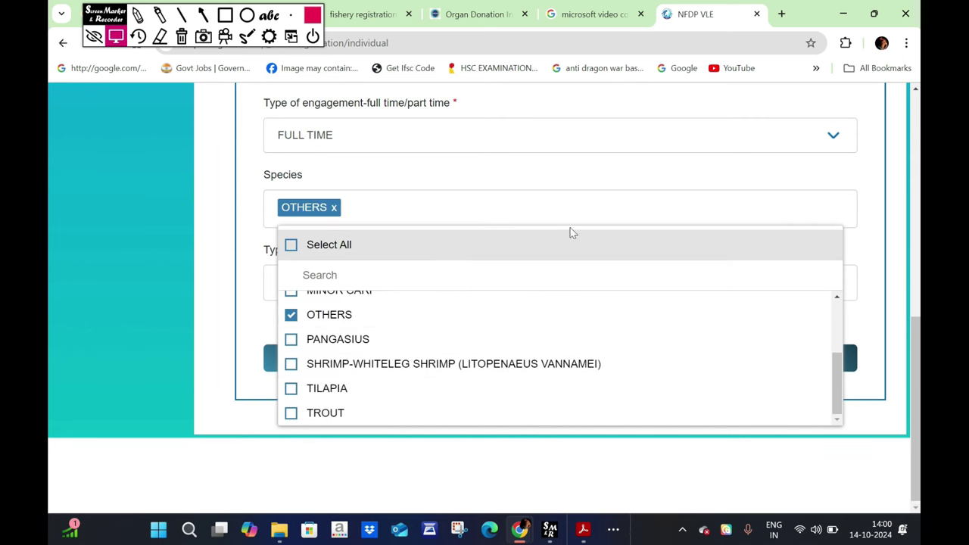
{"action": "left_click", "coordinate": [218, 251]}
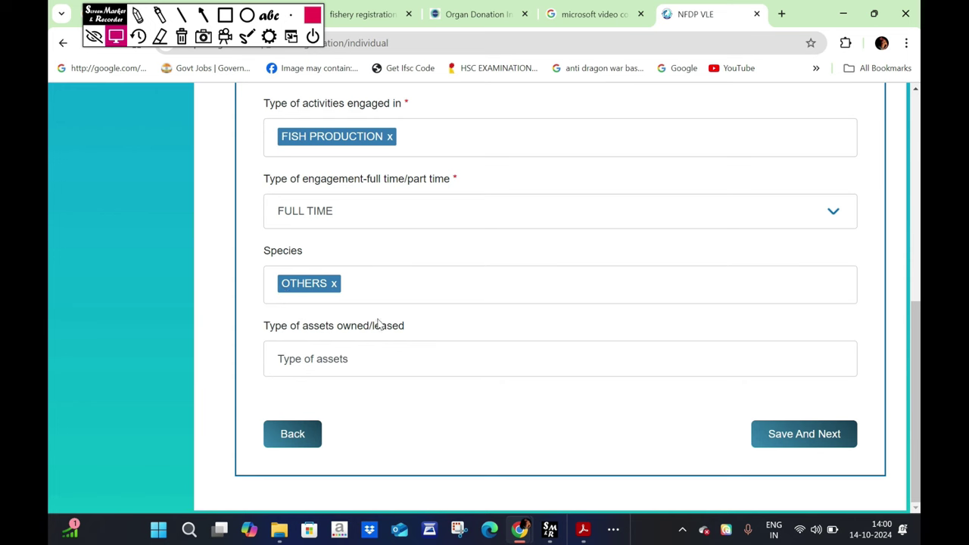
Step: Browse the Type of assets owned/leased list and close it without selecting any asset
{"action": "left_click", "coordinate": [361, 366]}
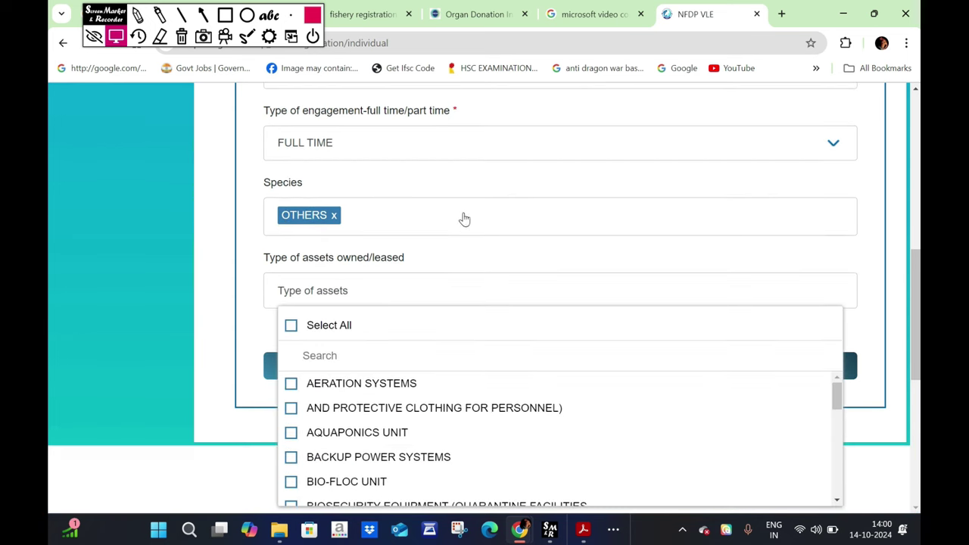
{"action": "scroll", "coordinate": [488, 399], "scroll_direction": "down", "scroll_amount": 1}
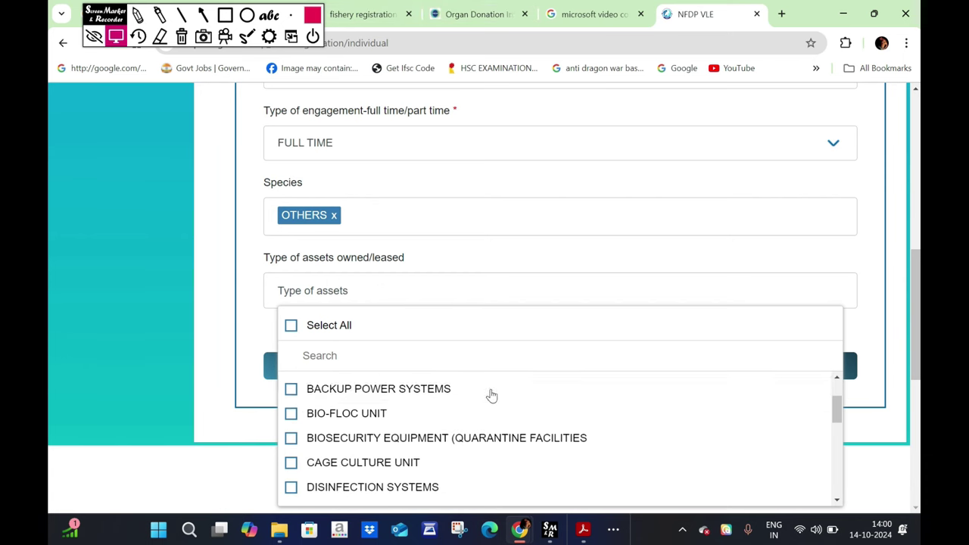
{"action": "scroll", "coordinate": [514, 265], "scroll_direction": "down", "scroll_amount": 2}
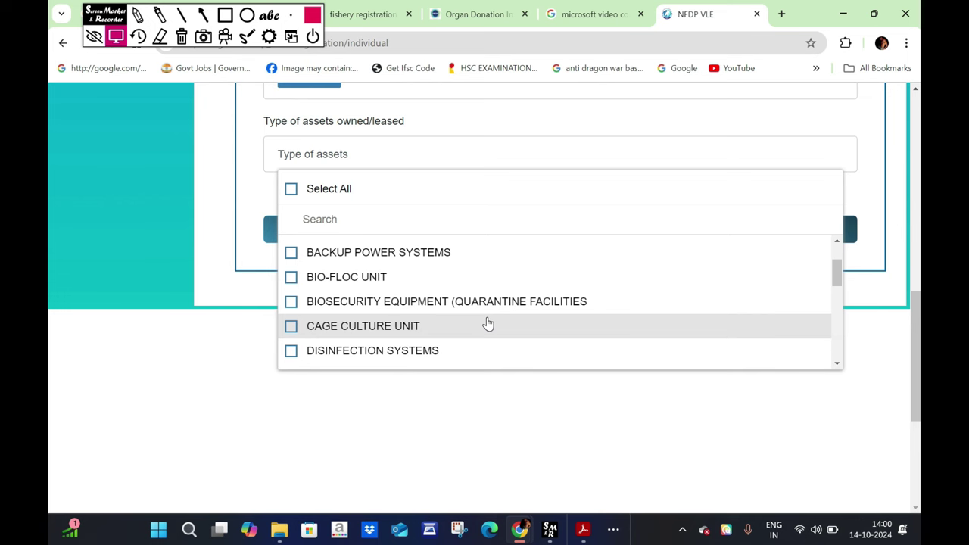
{"action": "scroll", "coordinate": [429, 290], "scroll_direction": "up", "scroll_amount": 1}
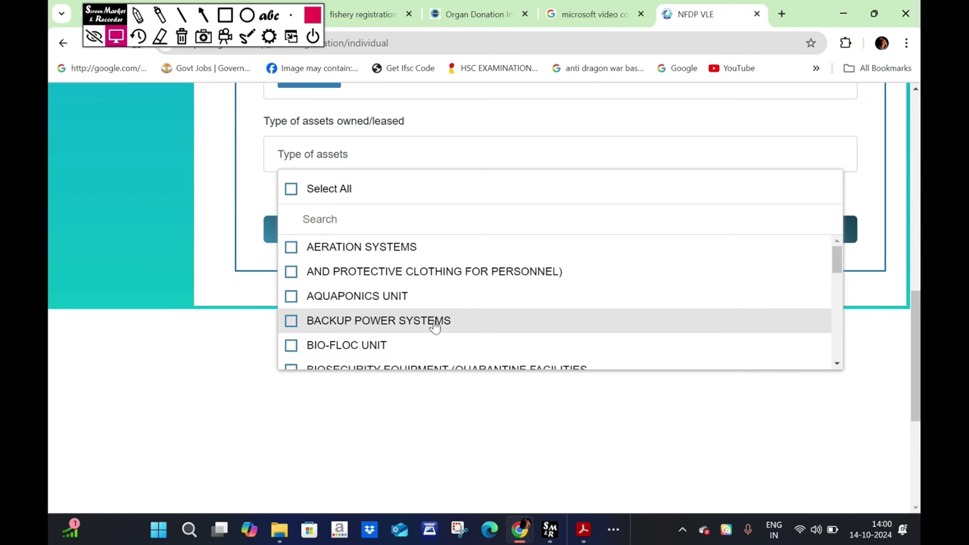
{"action": "scroll", "coordinate": [426, 312], "scroll_direction": "up", "scroll_amount": 1}
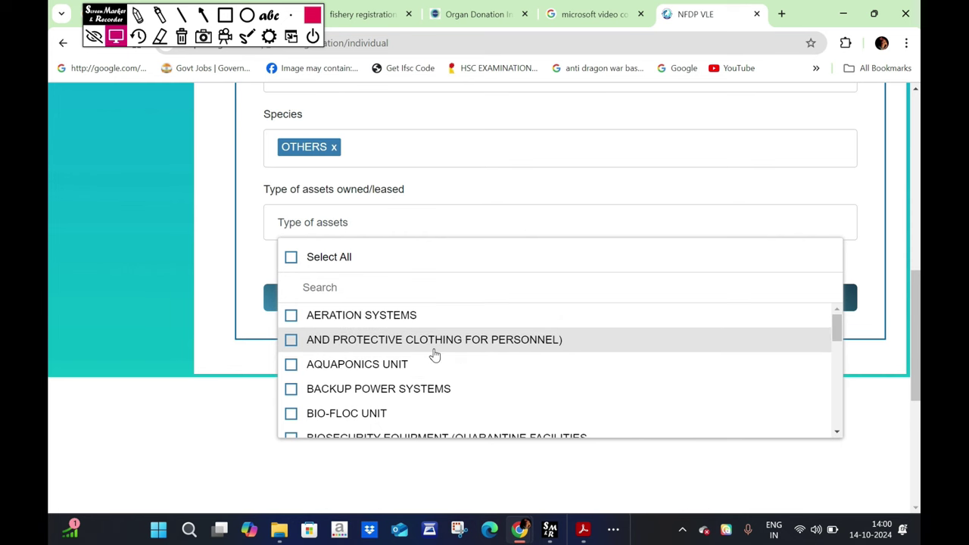
{"action": "scroll", "coordinate": [435, 356], "scroll_direction": "down", "scroll_amount": 3}
{"action": "scroll", "coordinate": [435, 356], "scroll_direction": "up", "scroll_amount": 3}
{"action": "scroll", "coordinate": [434, 354], "scroll_direction": "up", "scroll_amount": 1}
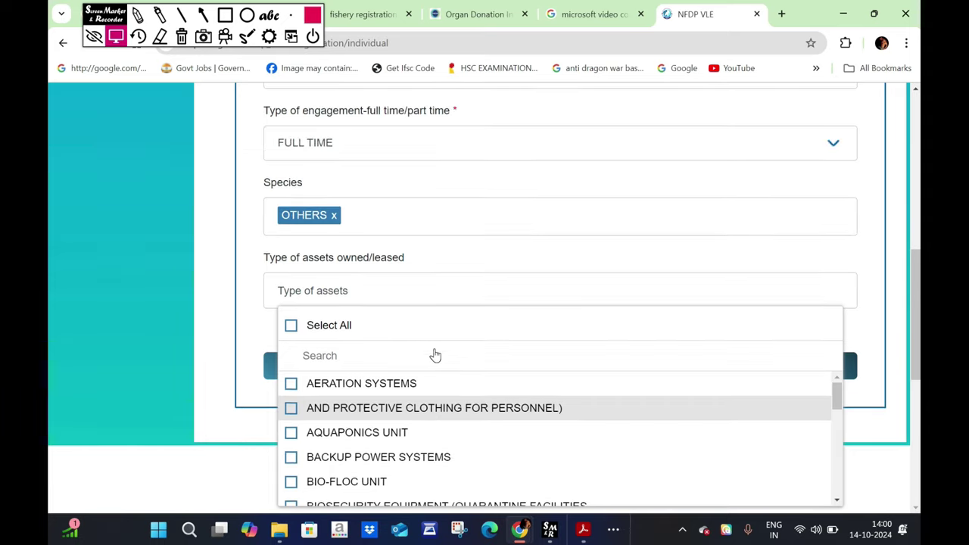
{"action": "scroll", "coordinate": [520, 281], "scroll_direction": "down", "scroll_amount": 1}
{"action": "scroll", "coordinate": [467, 366], "scroll_direction": "down", "scroll_amount": 2}
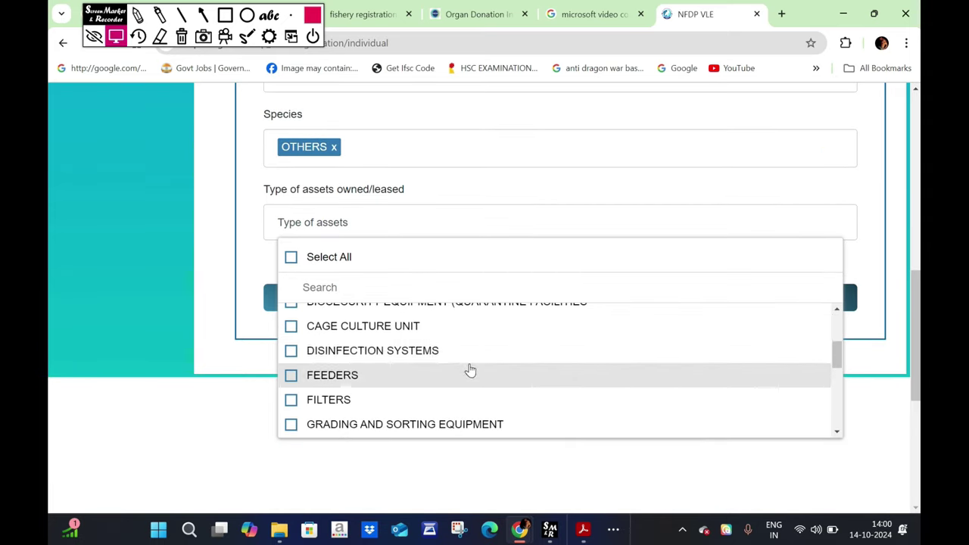
{"action": "left_click", "coordinate": [215, 259]}
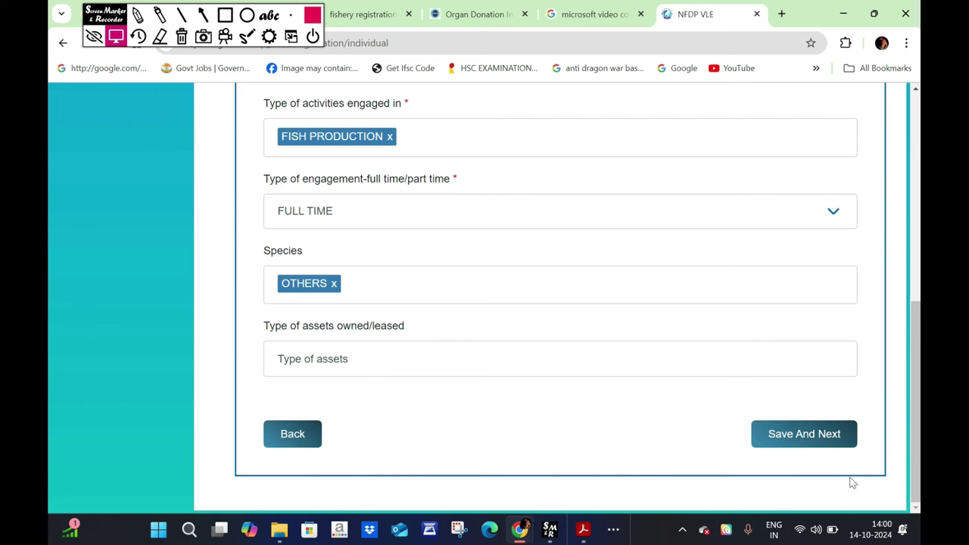
Step: Save the professional details and enter the account holder's name on the bank details step
{"action": "left_click", "coordinate": [807, 437]}
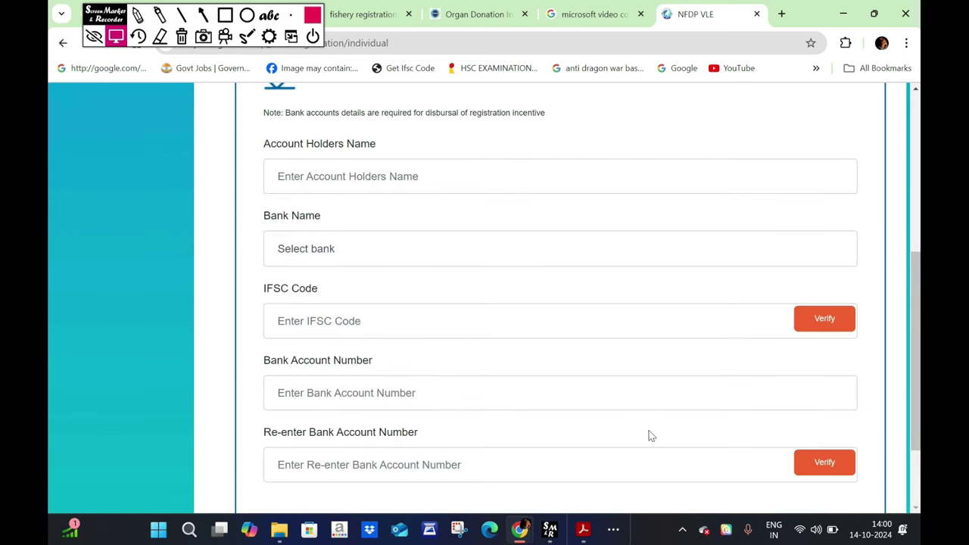
{"action": "scroll", "coordinate": [649, 434], "scroll_direction": "up", "scroll_amount": 2}
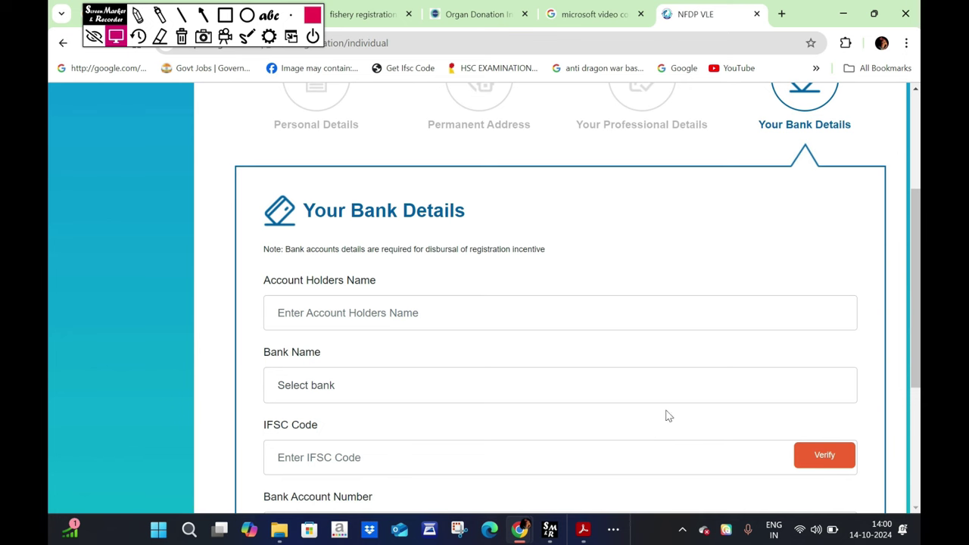
{"action": "left_click", "coordinate": [363, 313]}
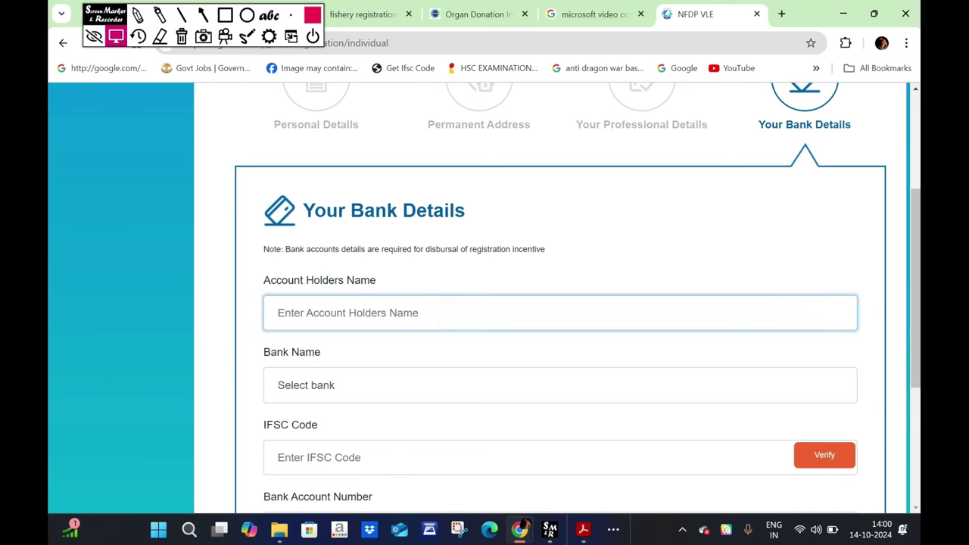
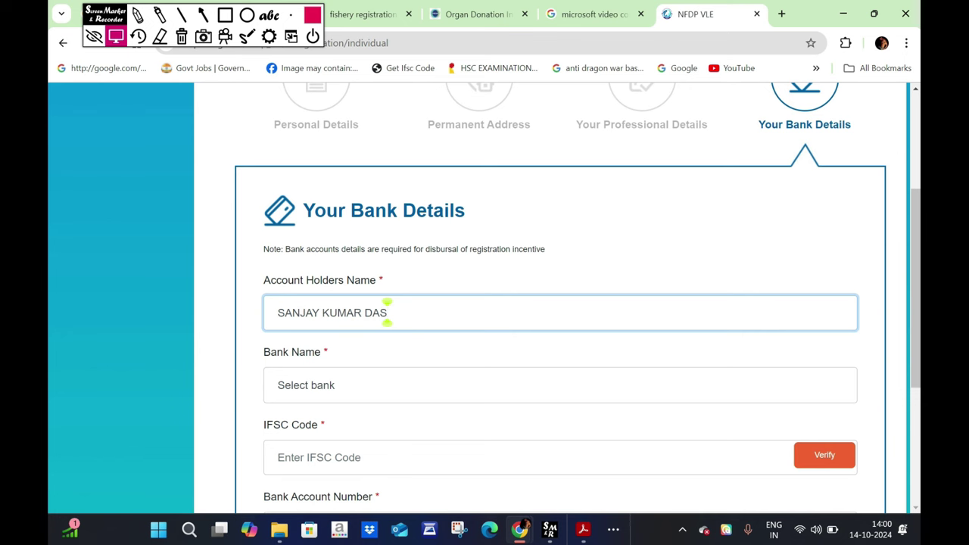
{"action": "left_click", "coordinate": [381, 403]}
Step: Replace INDUSIND BANK with INDIAN OVERSEAS BANK as the bank name, searching 'INDIAN'
{"action": "left_click", "coordinate": [358, 391]}
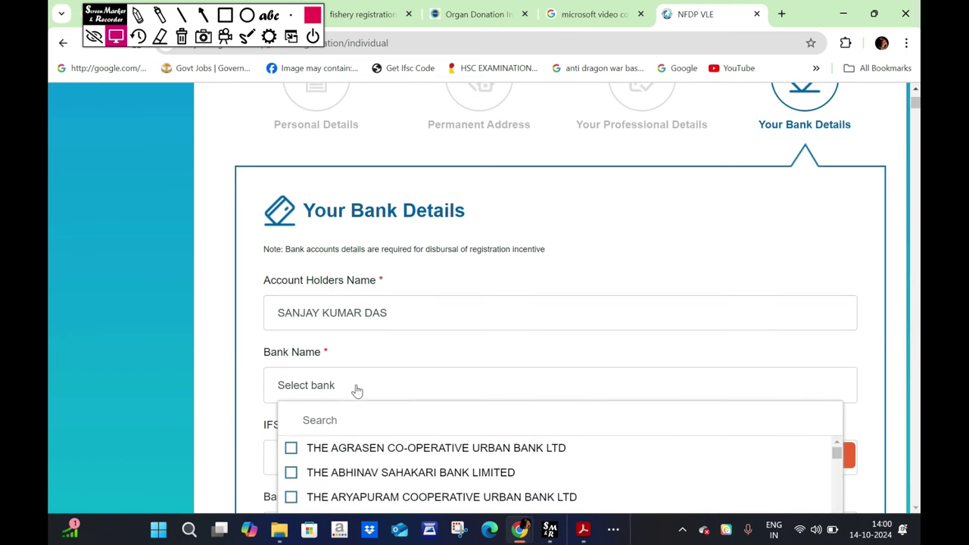
{"action": "left_click", "coordinate": [357, 390]}
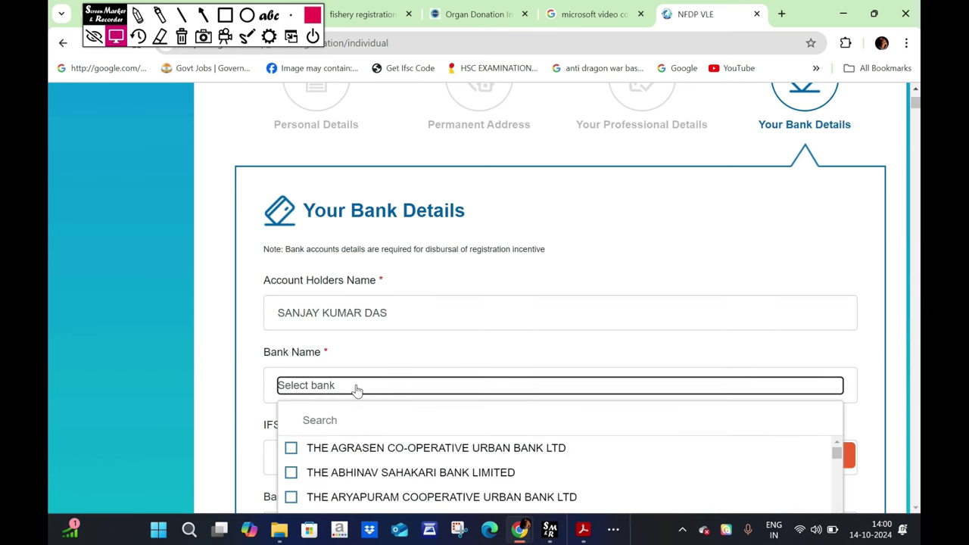
{"action": "scroll", "coordinate": [541, 205], "scroll_direction": "down", "scroll_amount": 4}
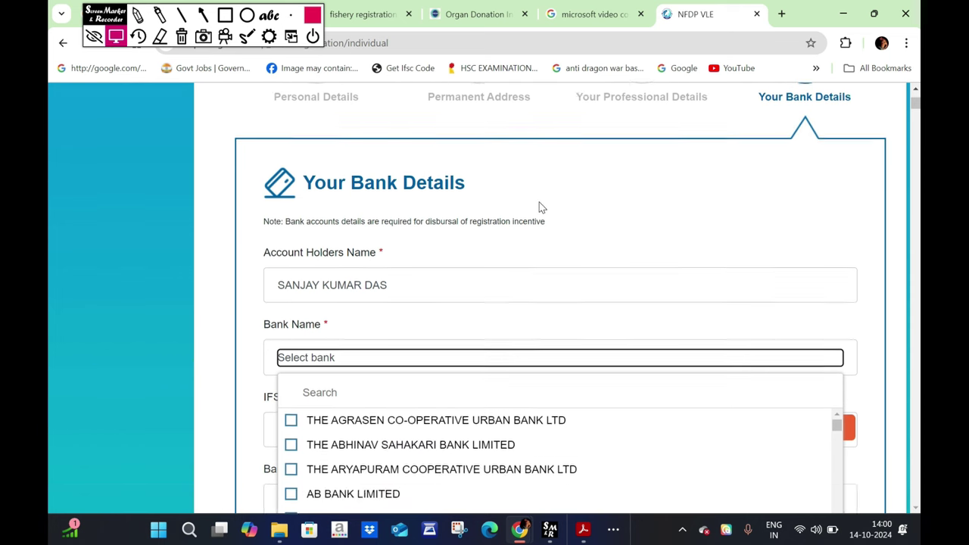
{"action": "scroll", "coordinate": [469, 227], "scroll_direction": "down", "scroll_amount": 3}
{"action": "scroll", "coordinate": [470, 227], "scroll_direction": "down", "scroll_amount": 20}
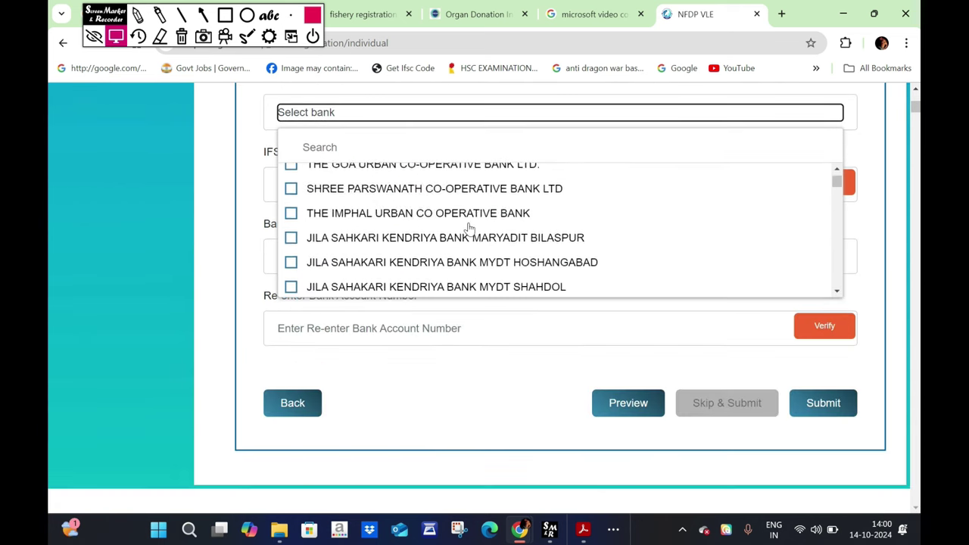
{"action": "scroll", "coordinate": [330, 238], "scroll_direction": "down", "scroll_amount": 10}
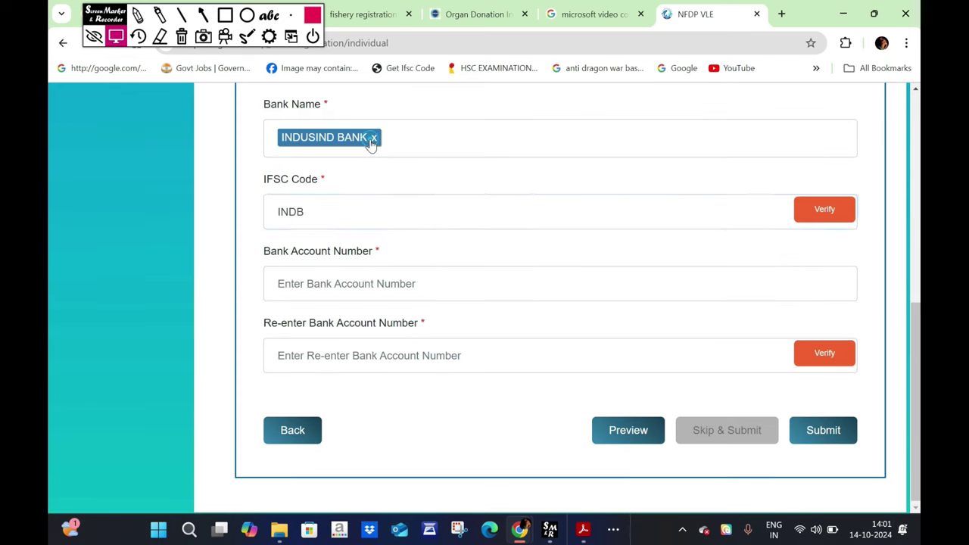
{"action": "left_click", "coordinate": [371, 138]}
{"action": "left_click", "coordinate": [364, 145]}
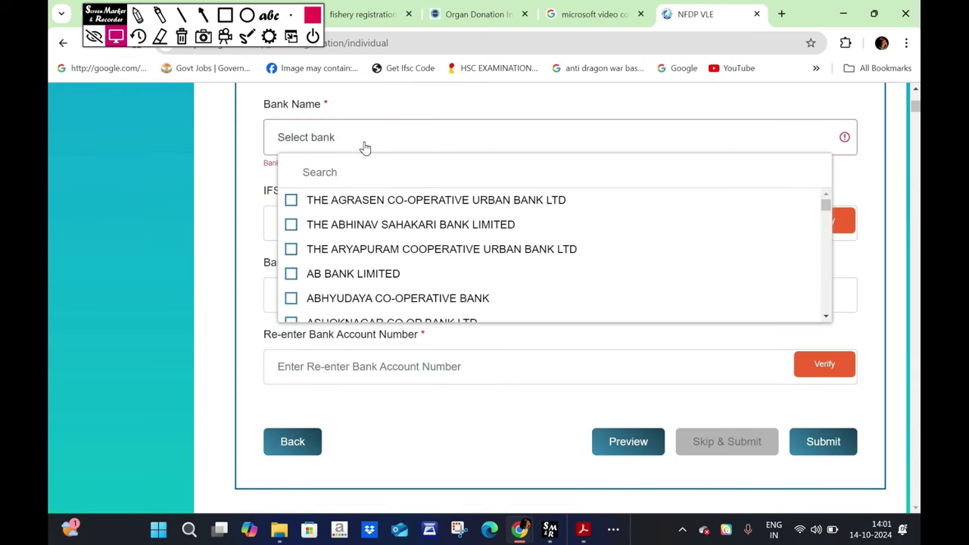
{"action": "left_click", "coordinate": [348, 171]}
{"action": "type", "text": "INDIAN"}
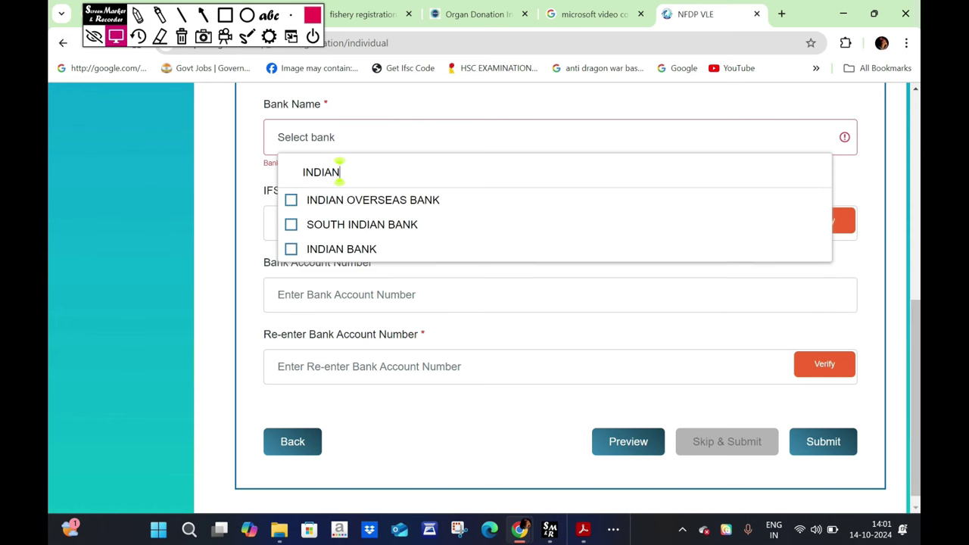
{"action": "left_click", "coordinate": [401, 200]}
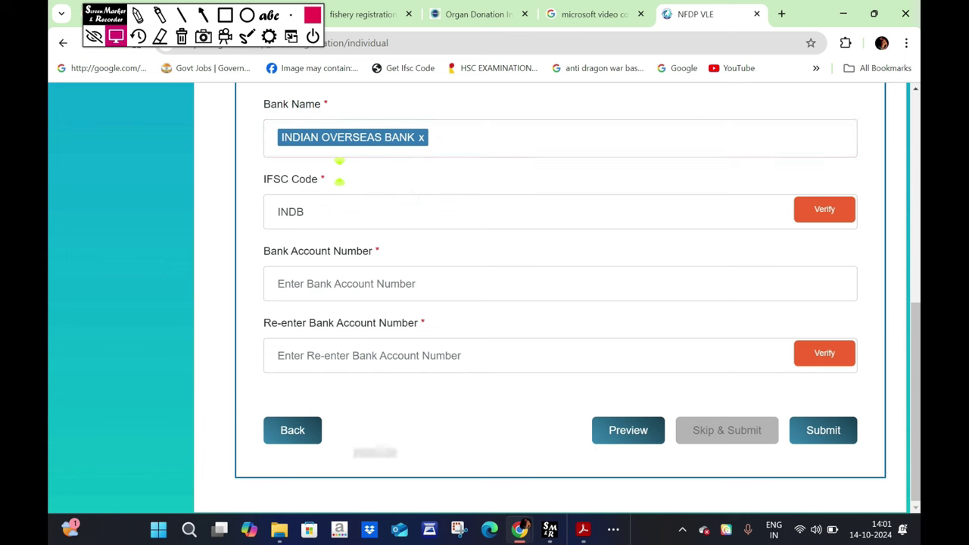
Step: Replace the IFSC code with IOBA0003515 and verify it
{"action": "key", "text": "BackSpace"}
{"action": "key", "text": "BackSpace"}
{"action": "key", "text": "BackSpace"}
{"action": "key", "text": "BackSpace"}
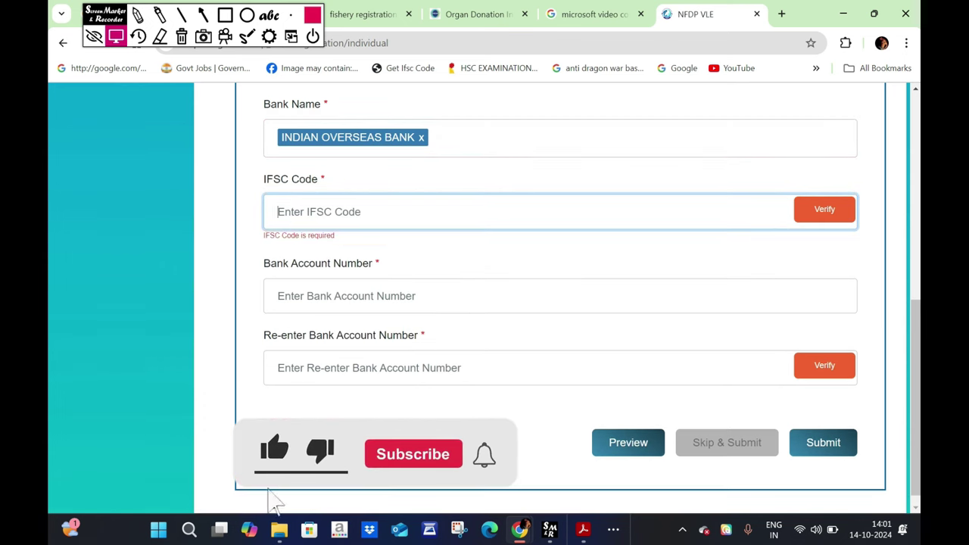
{"action": "type", "text": "IO"}
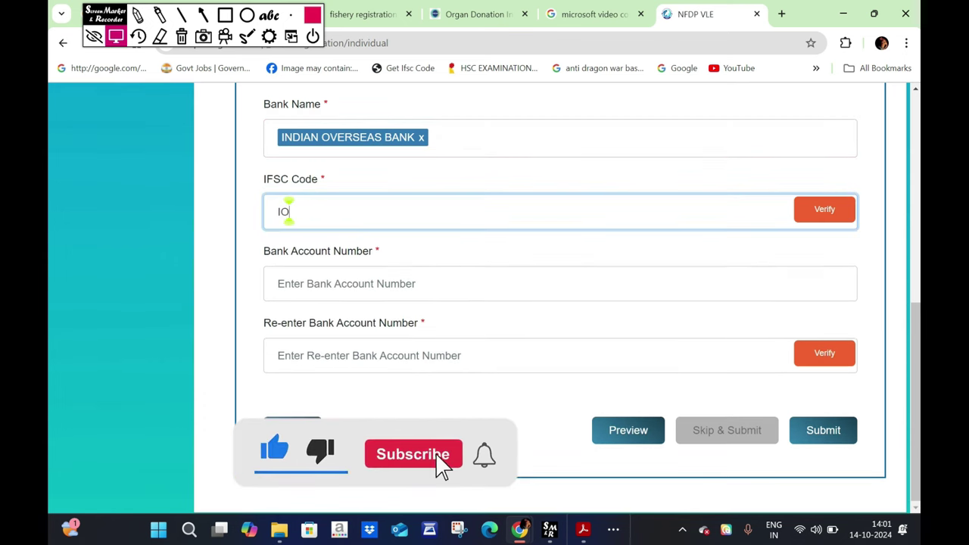
{"action": "type", "text": "BA000351"}
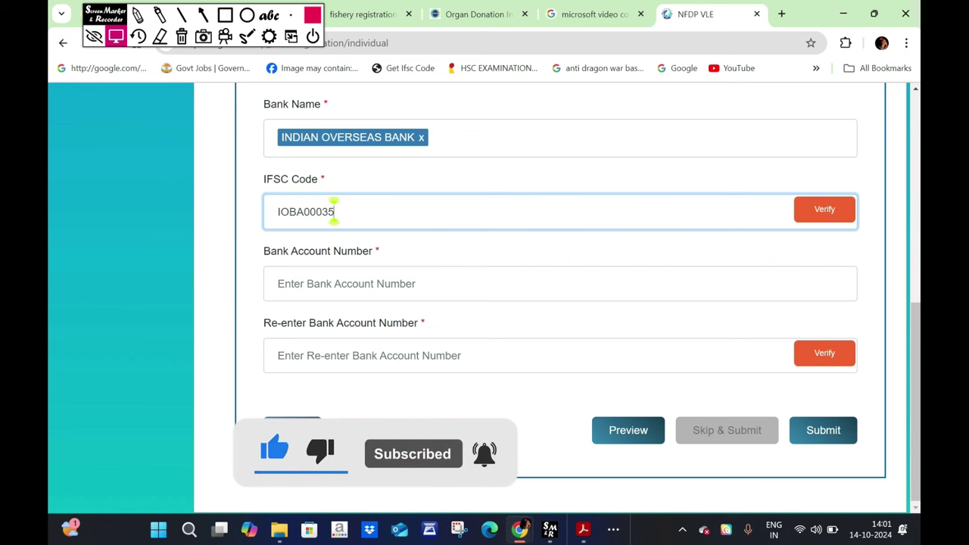
{"action": "type", "text": "5"}
{"action": "left_click", "coordinate": [823, 205]}
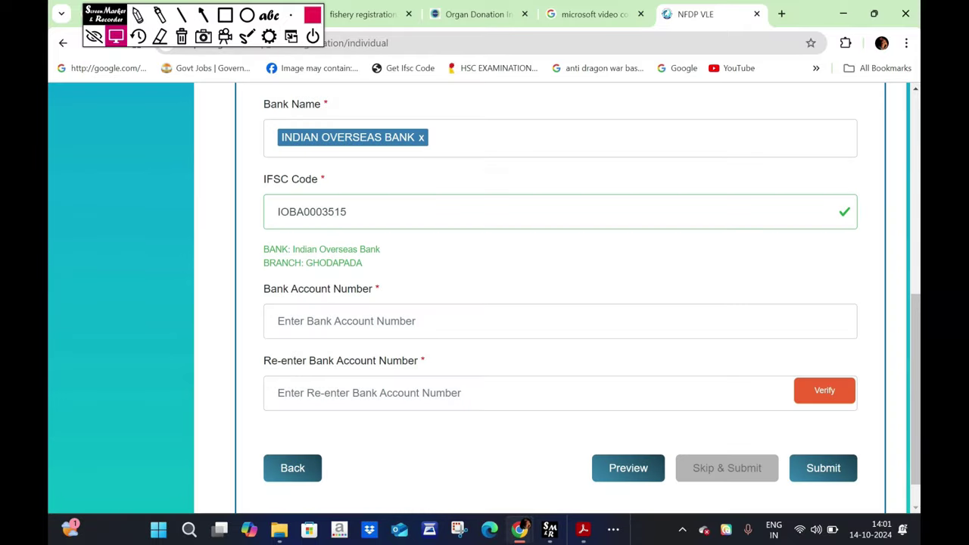
Step: Verify the re-entered bank account number to complete the registration
{"action": "scroll", "coordinate": [364, 269], "scroll_direction": "down", "scroll_amount": 1}
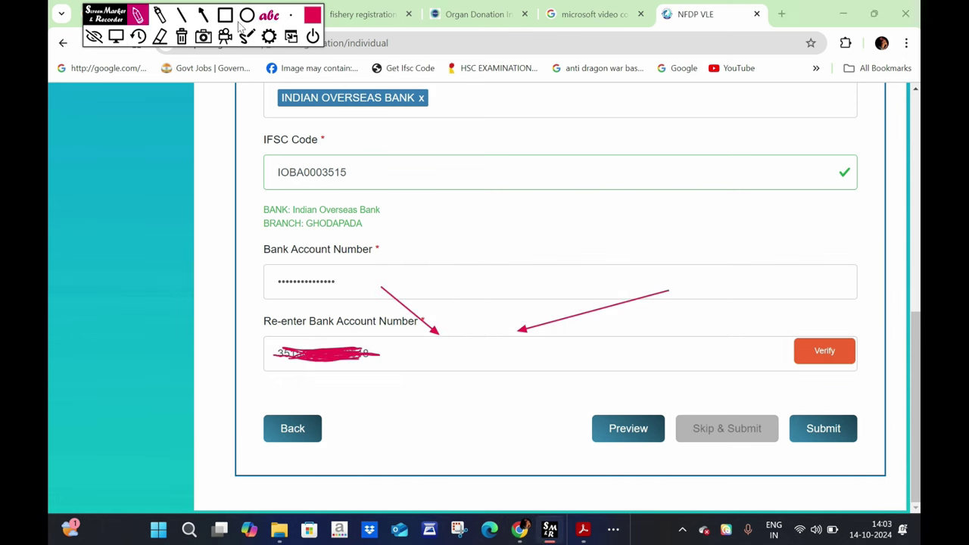
{"action": "left_click", "coordinate": [115, 36]}
{"action": "left_click", "coordinate": [819, 353]}
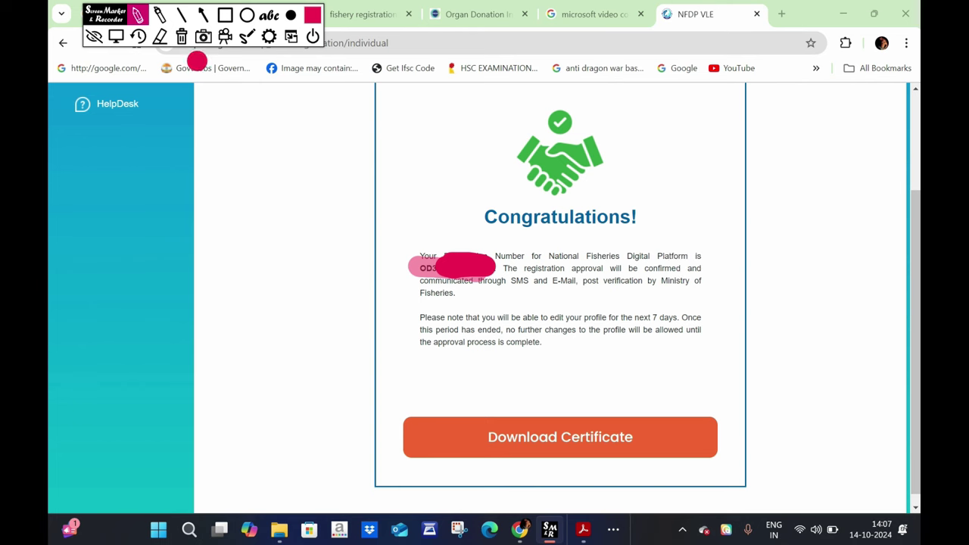
Step: Download the provisional certificate and scroll through it in the new tab
{"action": "left_click", "coordinate": [116, 35]}
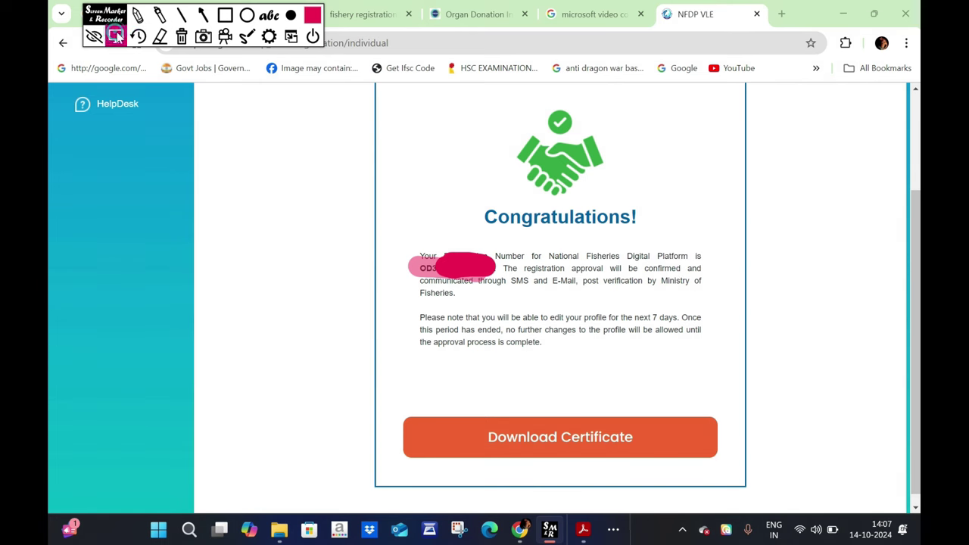
{"action": "left_click", "coordinate": [572, 449]}
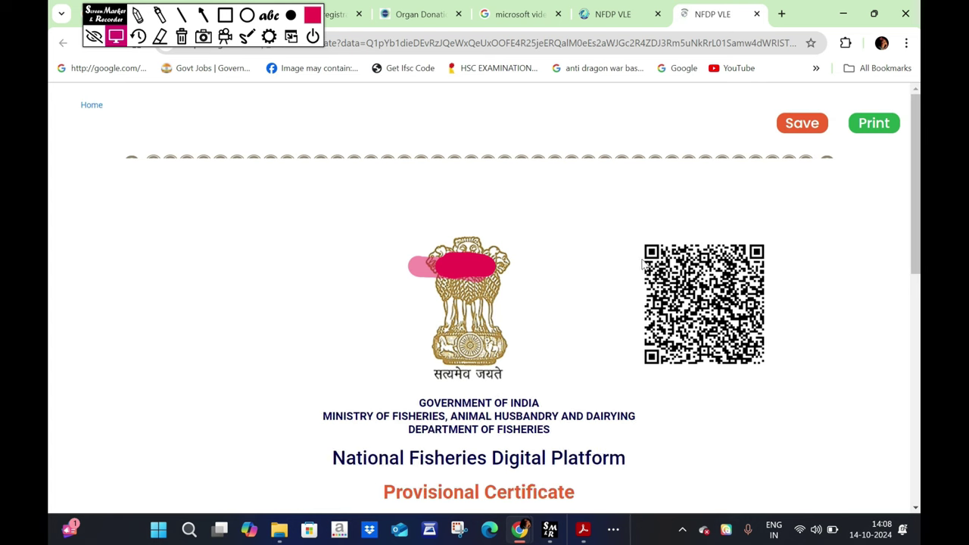
{"action": "left_click", "coordinate": [182, 38]}
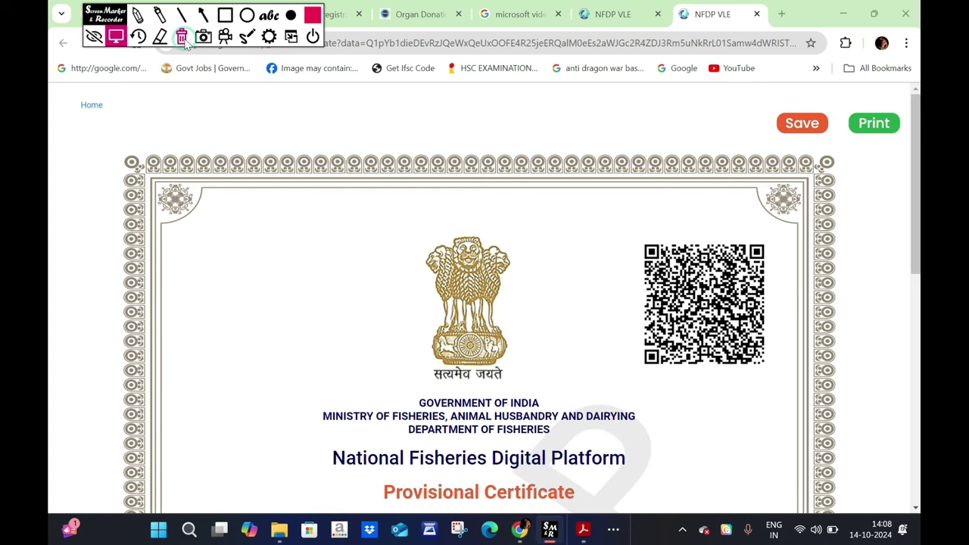
{"action": "scroll", "coordinate": [405, 314], "scroll_direction": "down", "scroll_amount": 4}
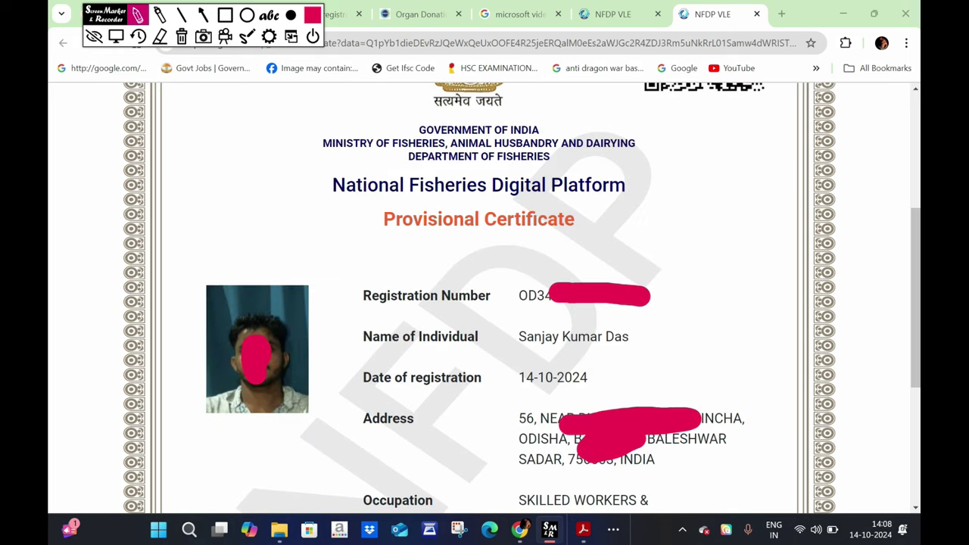